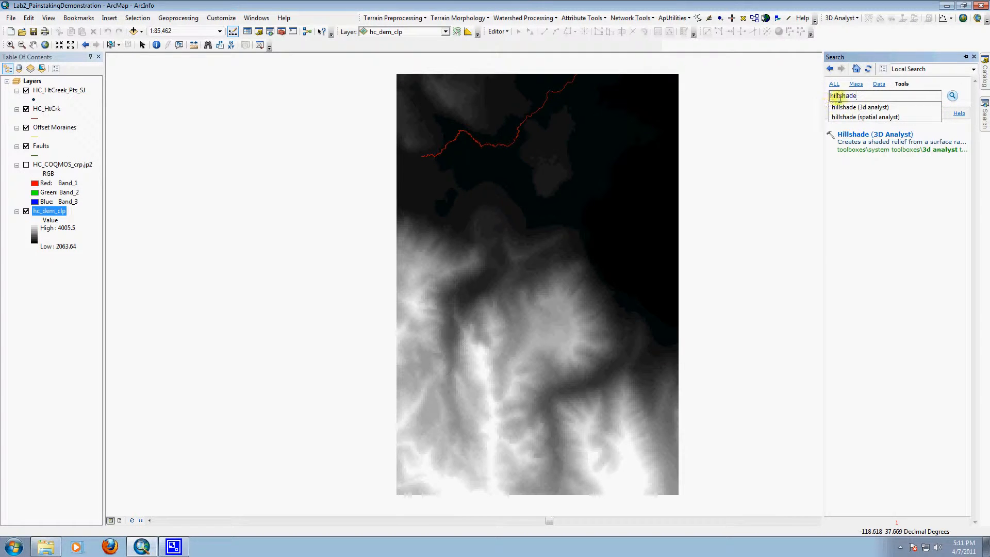
# - Open the Hillshade (3D Analyst) tool and set hc_dem_clp from the YDrive folder as the input raster
pyautogui.click(855, 135)
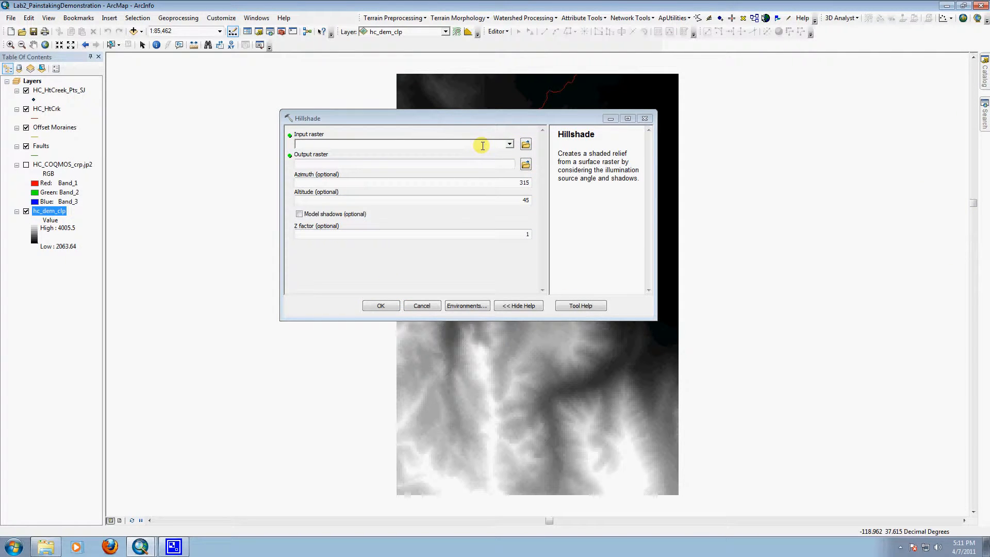
pyautogui.moveTo(532, 118); pyautogui.dragTo(261, 76)
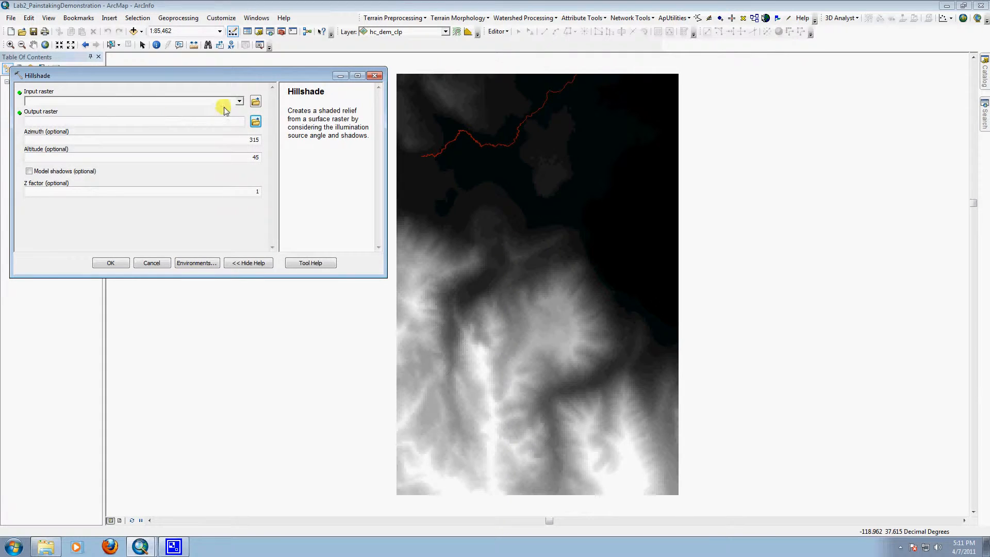
pyautogui.click(240, 101)
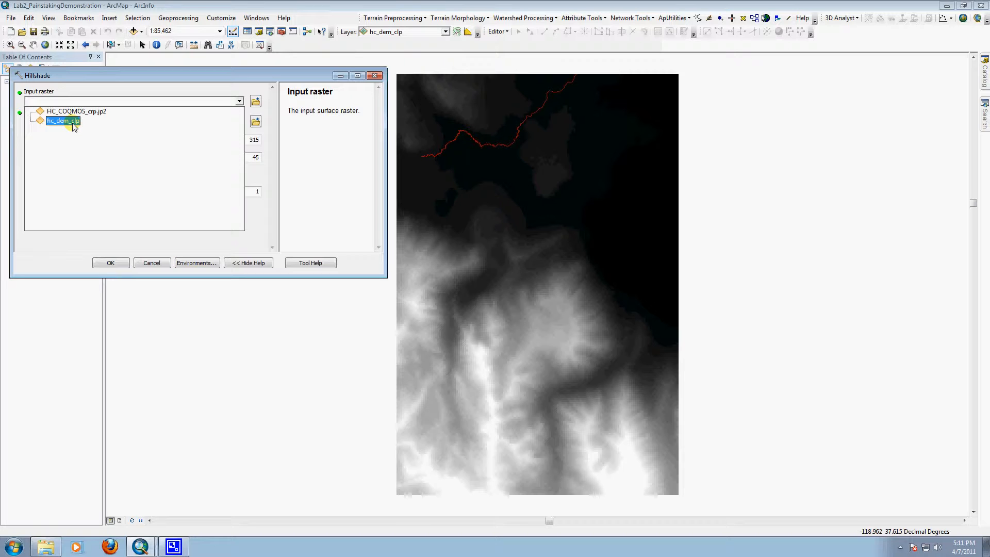
pyautogui.click(215, 90)
pyautogui.moveTo(203, 75); pyautogui.dragTo(291, 68)
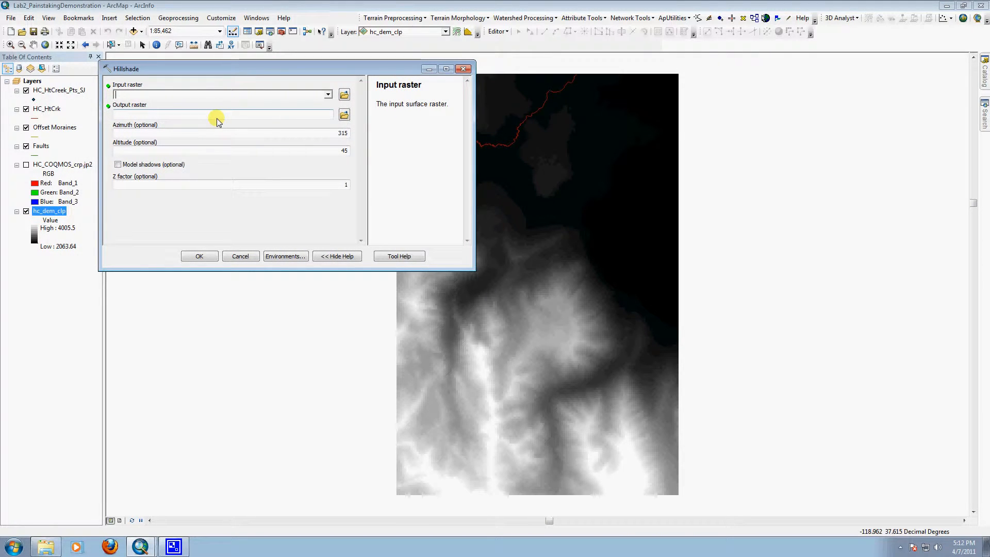
pyautogui.click(345, 95)
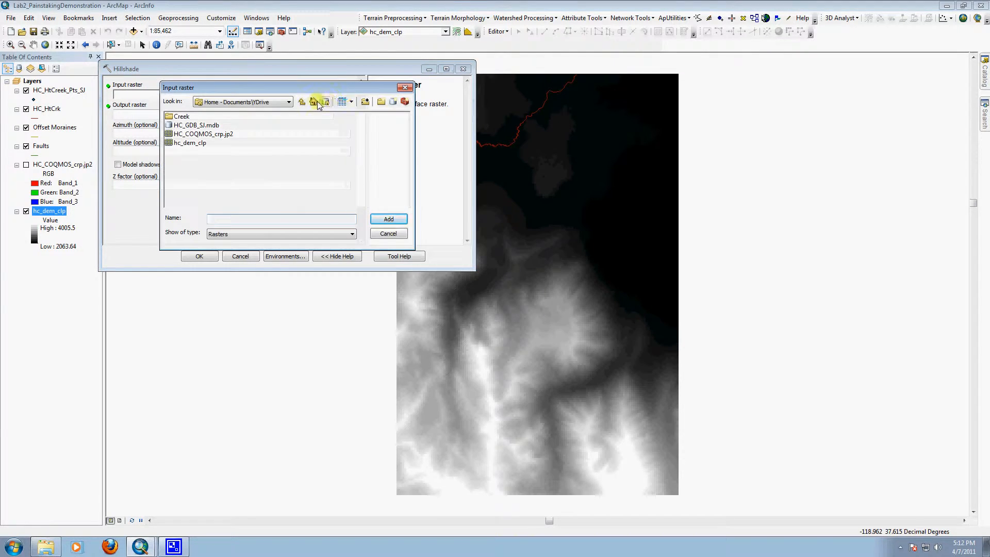
pyautogui.click(289, 102)
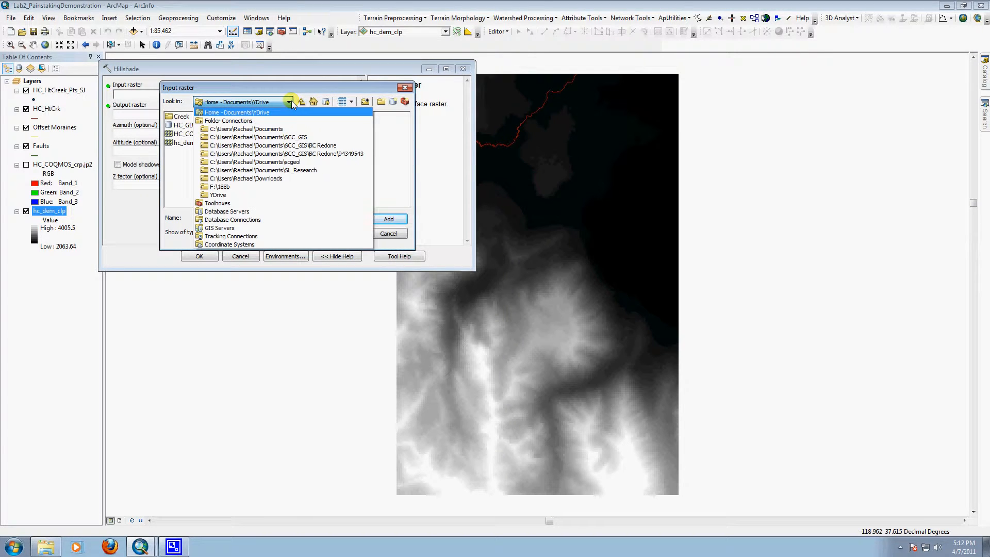
pyautogui.click(290, 102)
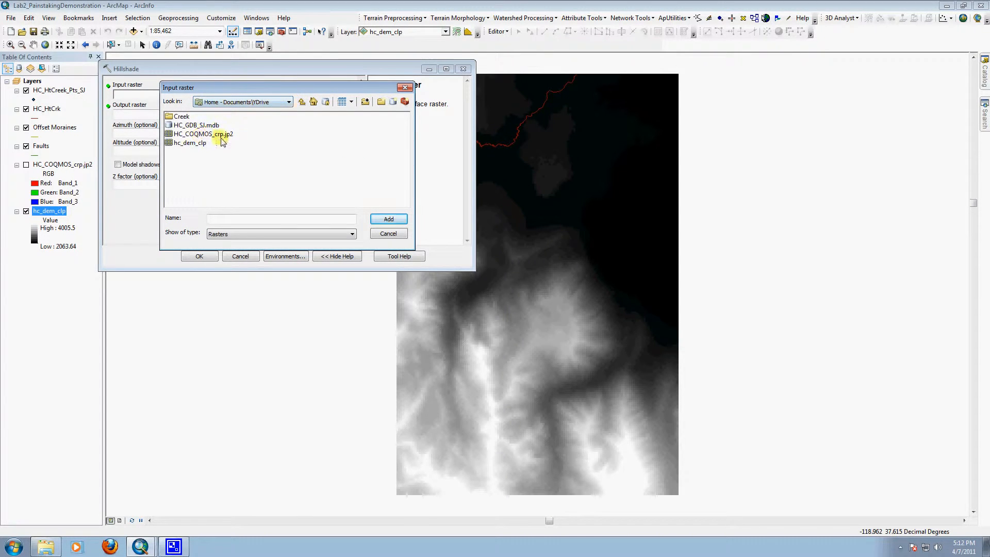
pyautogui.click(191, 144)
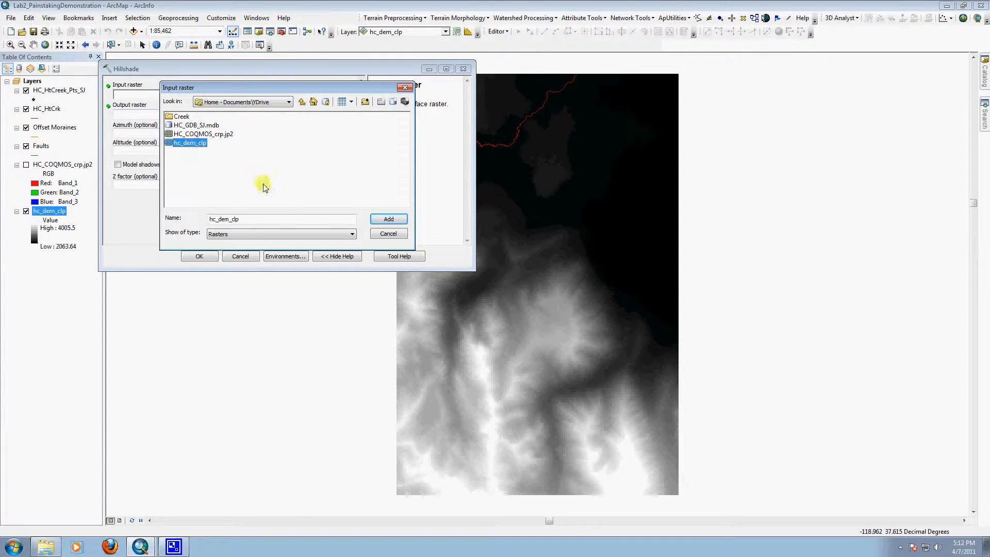
pyautogui.click(392, 219)
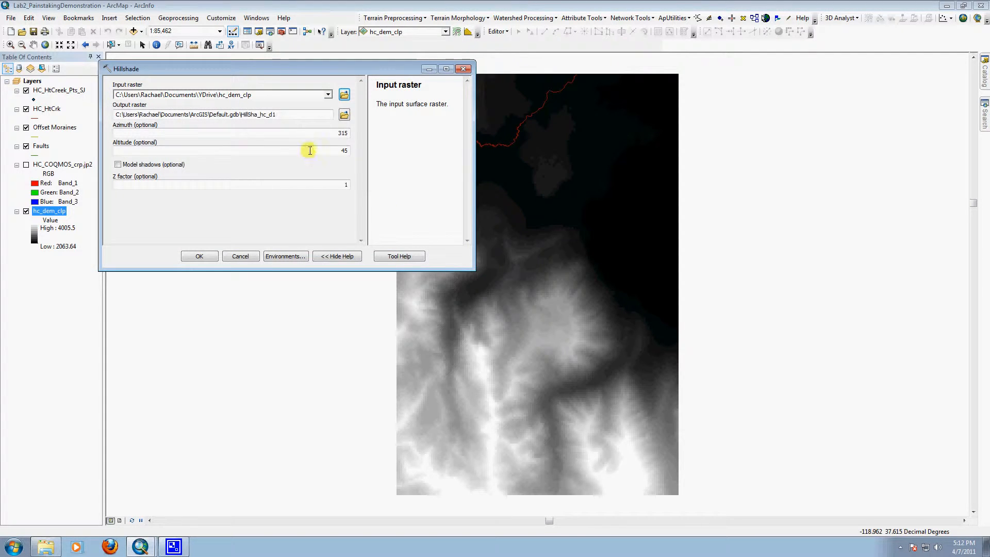
# - Set the Hillshade output raster to HC_HS_SJ in the YDrive folder, saved as a raster dataset
pyautogui.moveTo(116, 114); pyautogui.dragTo(299, 117)
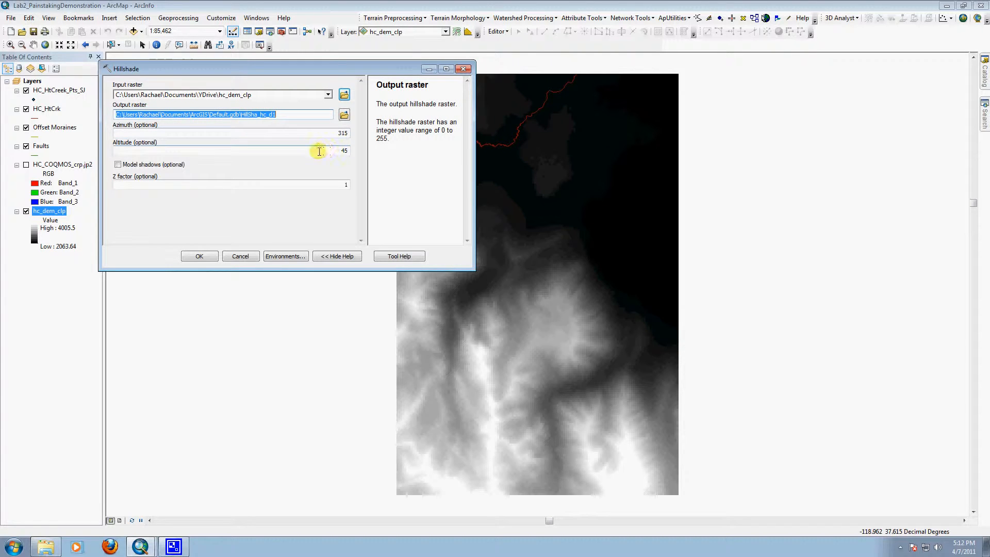
pyautogui.moveTo(209, 115); pyautogui.dragTo(237, 115)
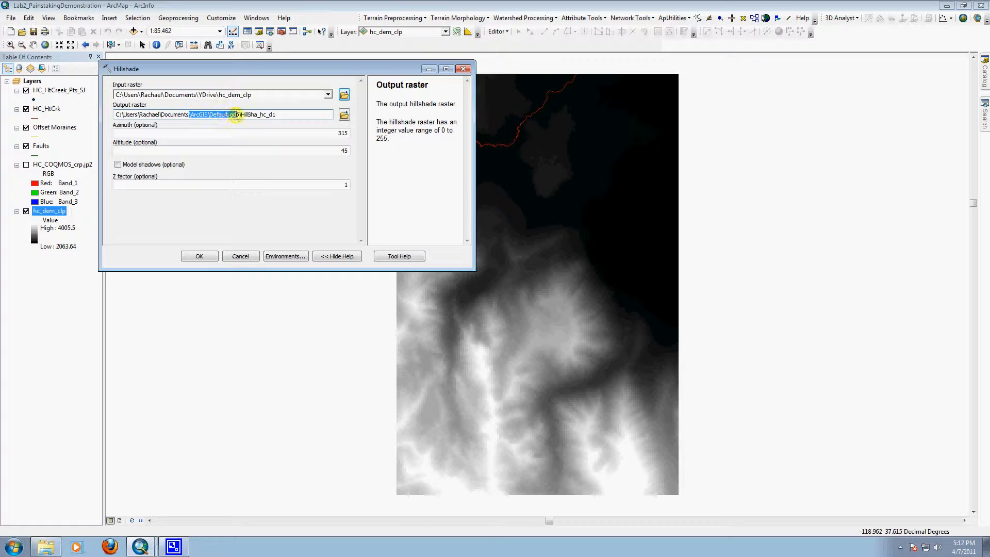
pyautogui.click(342, 117)
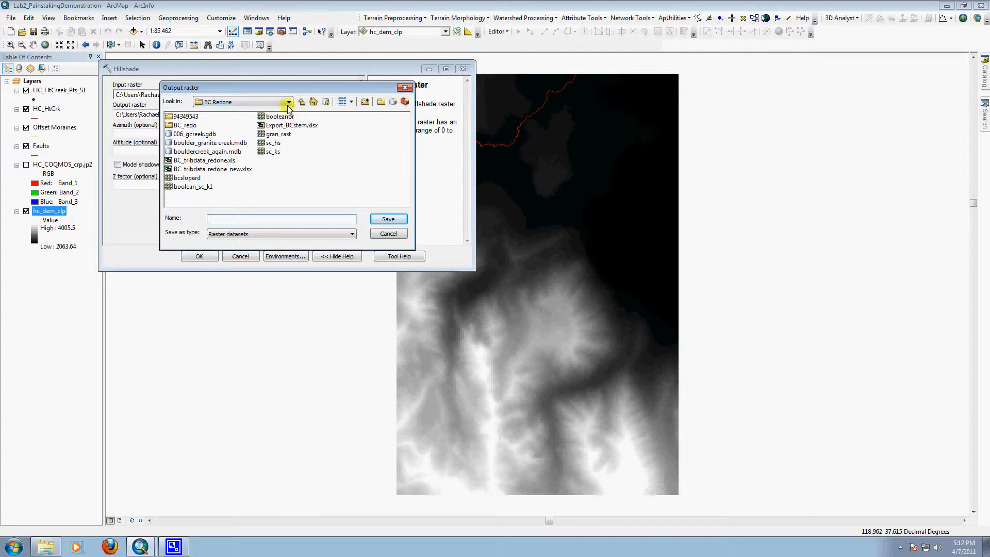
pyautogui.click(288, 102)
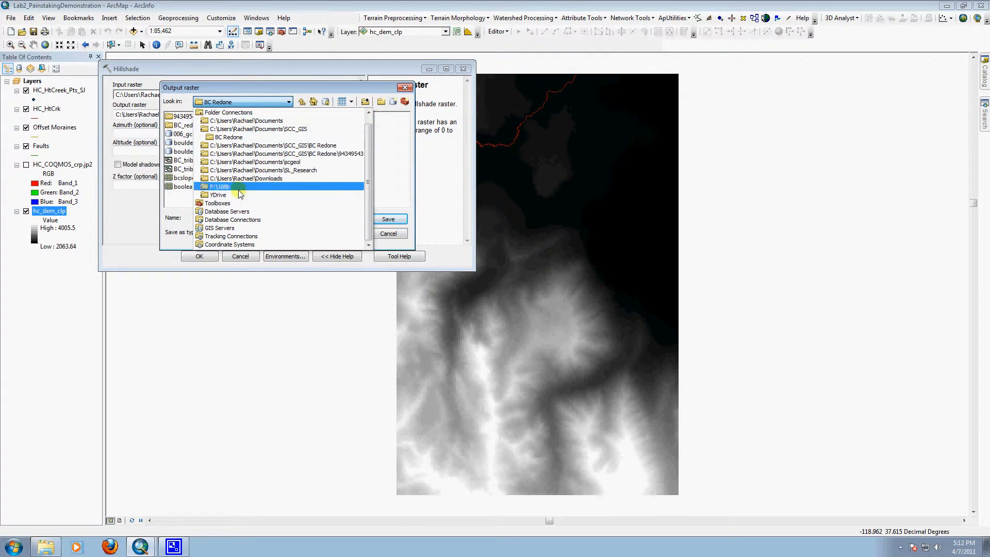
pyautogui.click(219, 195)
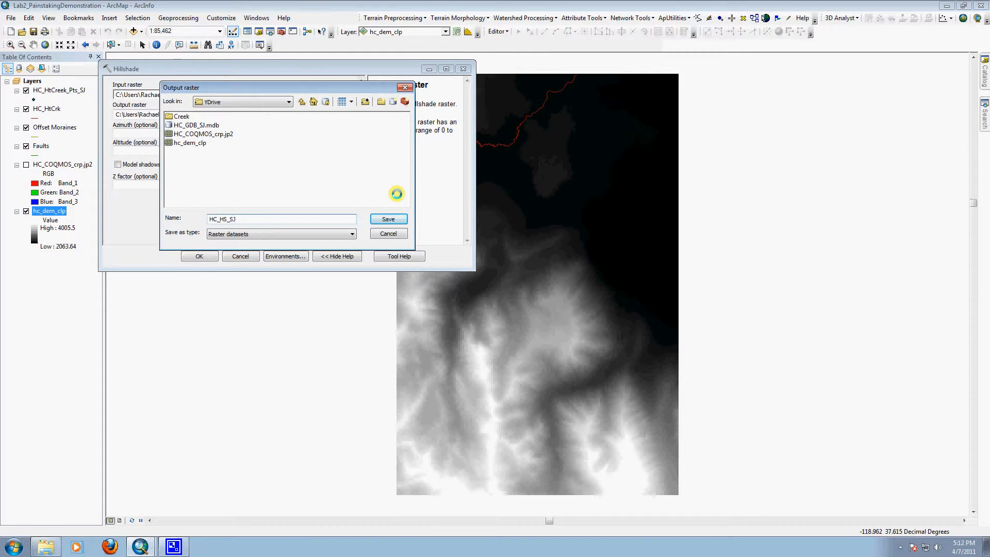
pyautogui.press('Return')
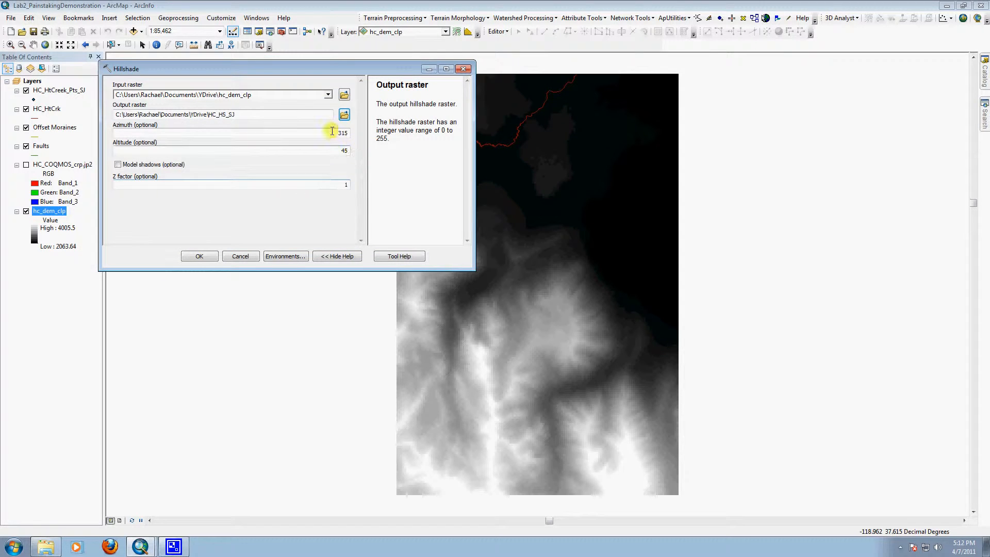
# - Run the Hillshade tool with azimuth 315, altitude 45 and a Z factor of 1
pyautogui.click(336, 133)
pyautogui.moveTo(335, 151); pyautogui.dragTo(355, 153)
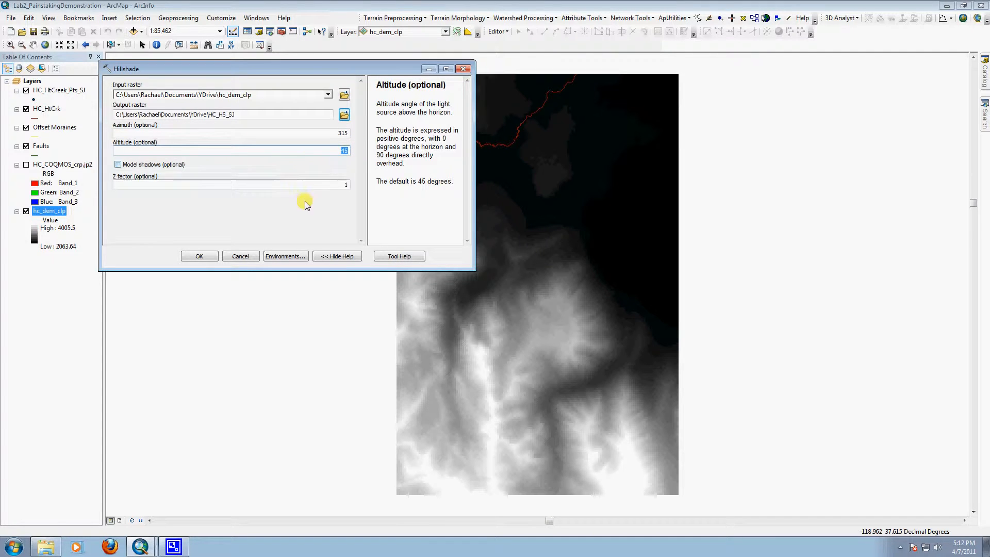
pyautogui.click(203, 256)
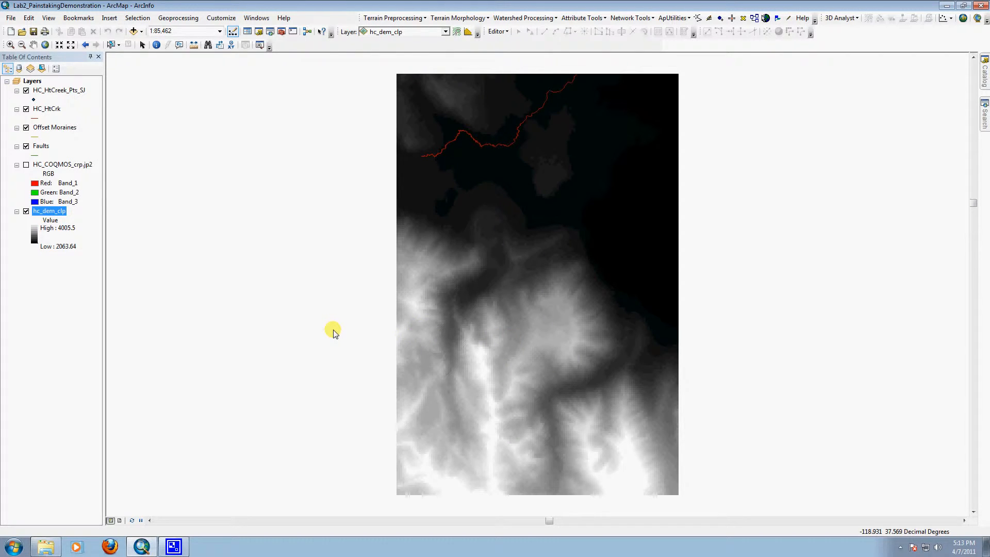
pyautogui.scroll(2, 333, 332)
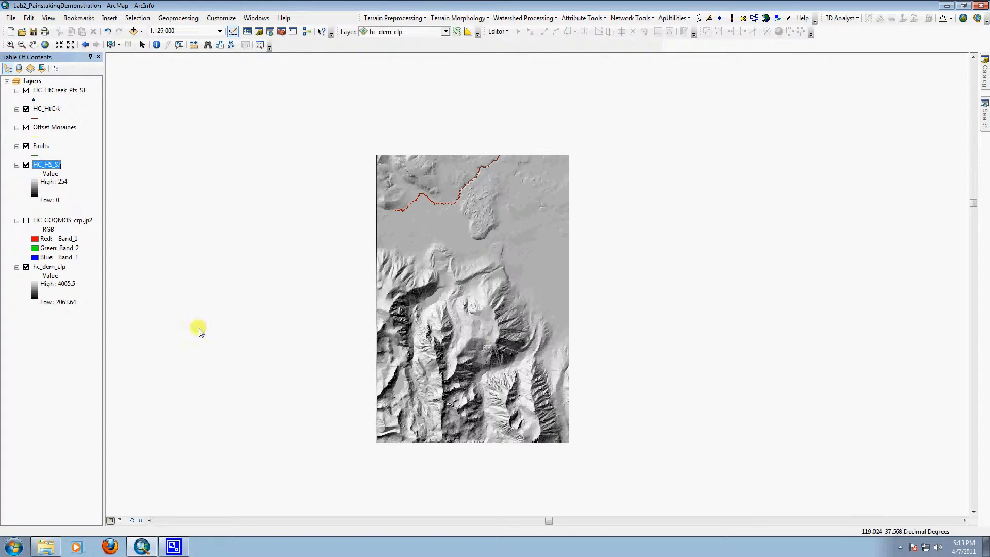
# - Toggle the visibility of the hc_dem_clp layer off and back on beneath the hillshade
pyautogui.click(25, 268)
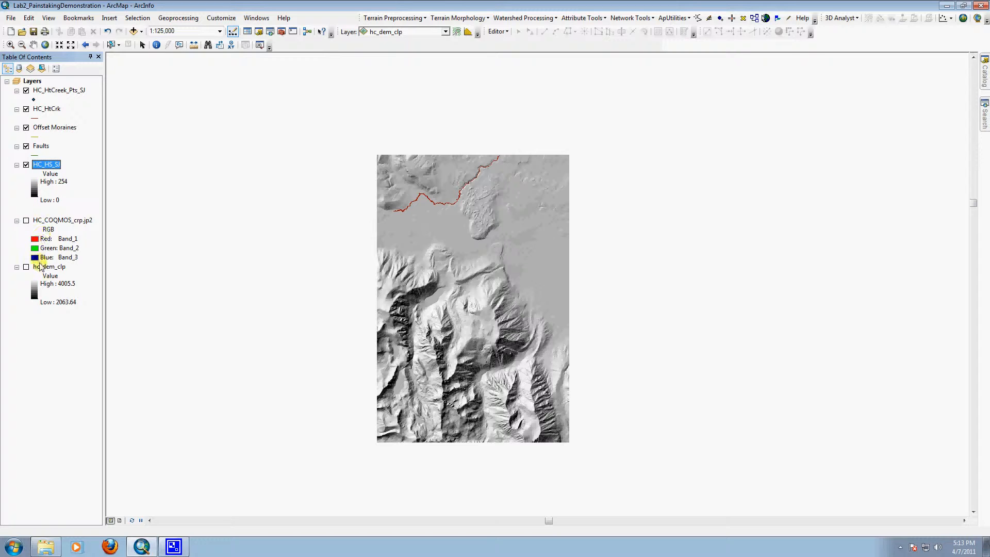
pyautogui.click(26, 268)
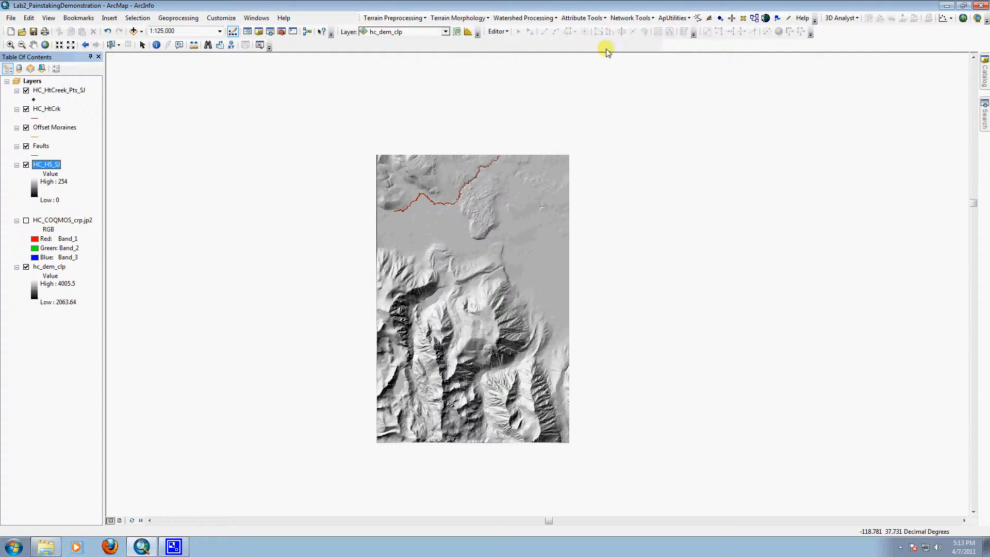
pyautogui.click(27, 268)
pyautogui.click(27, 267)
# - Turn on the HC_COQMOS_crp.jp2 imagery layer beneath the hillshade and select the HC_HS_SJ layer
pyautogui.click(57, 221)
pyautogui.click(26, 221)
pyautogui.click(46, 165)
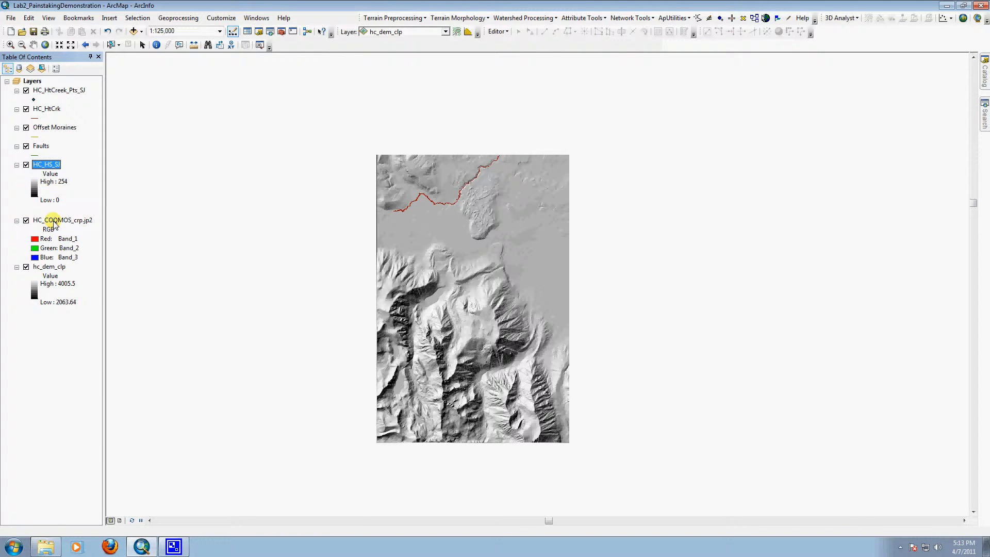
# - Set the display transparency of the HC_HS_SJ hillshade layer to 75% in its layer properties
pyautogui.rightClick(47, 173)
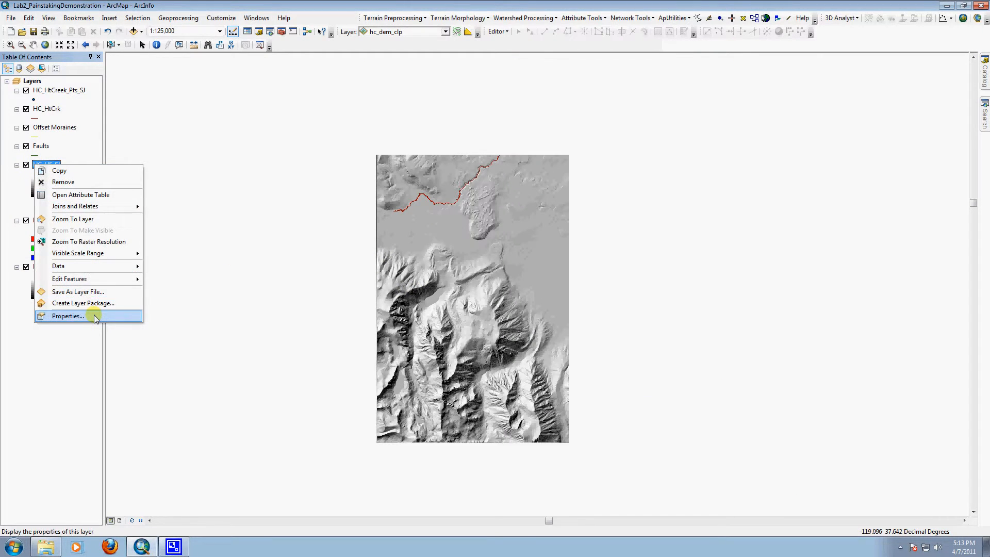
pyautogui.click(95, 317)
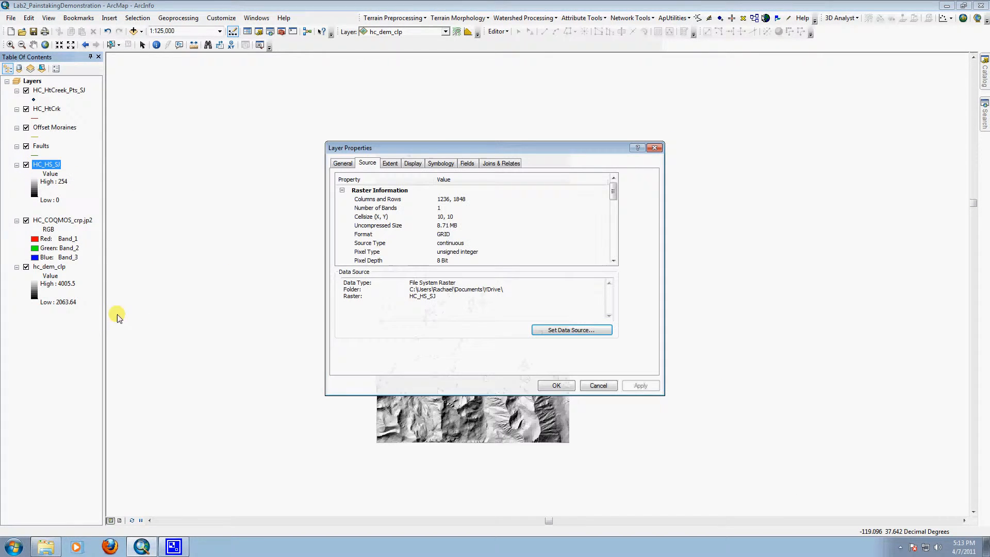
pyautogui.click(414, 164)
pyautogui.click(433, 164)
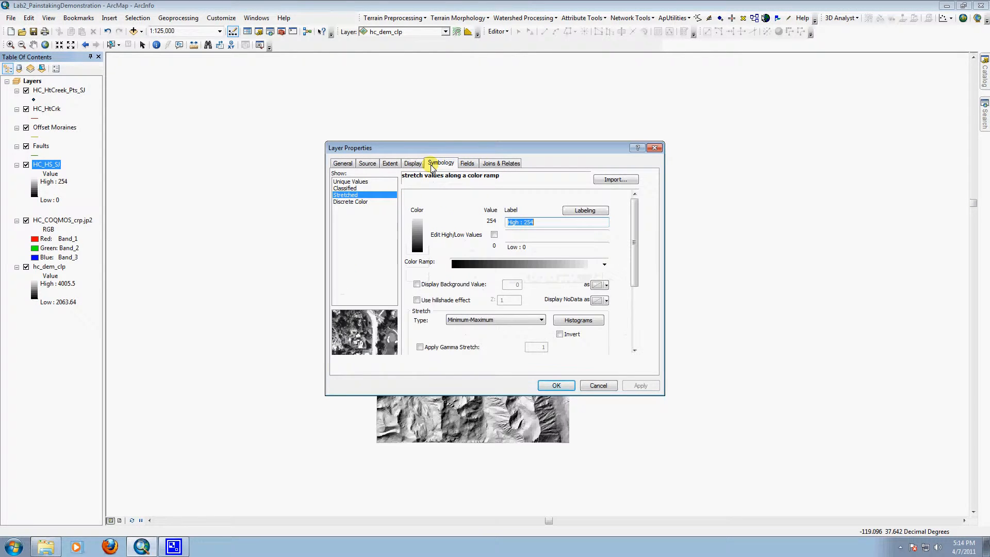
pyautogui.click(413, 164)
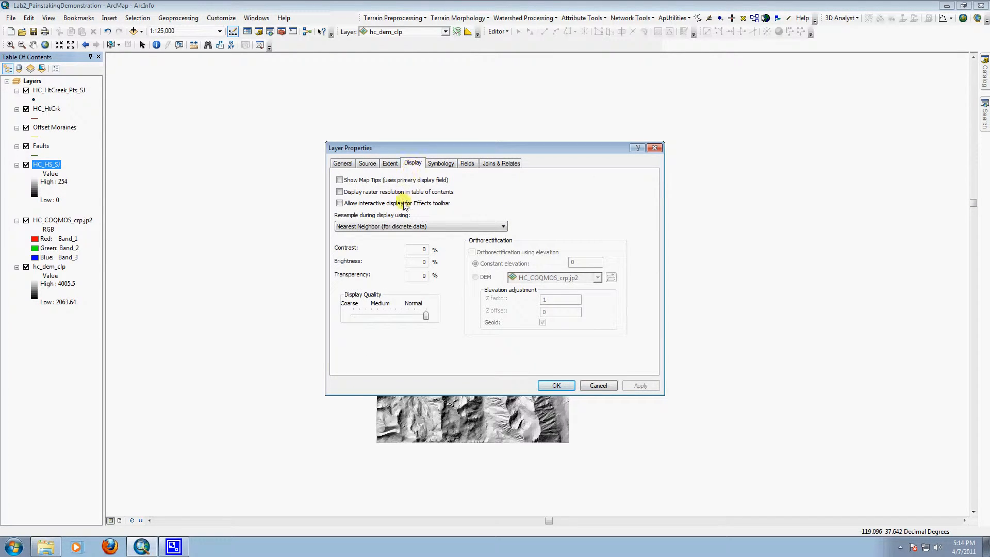
pyautogui.doubleClick(422, 276)
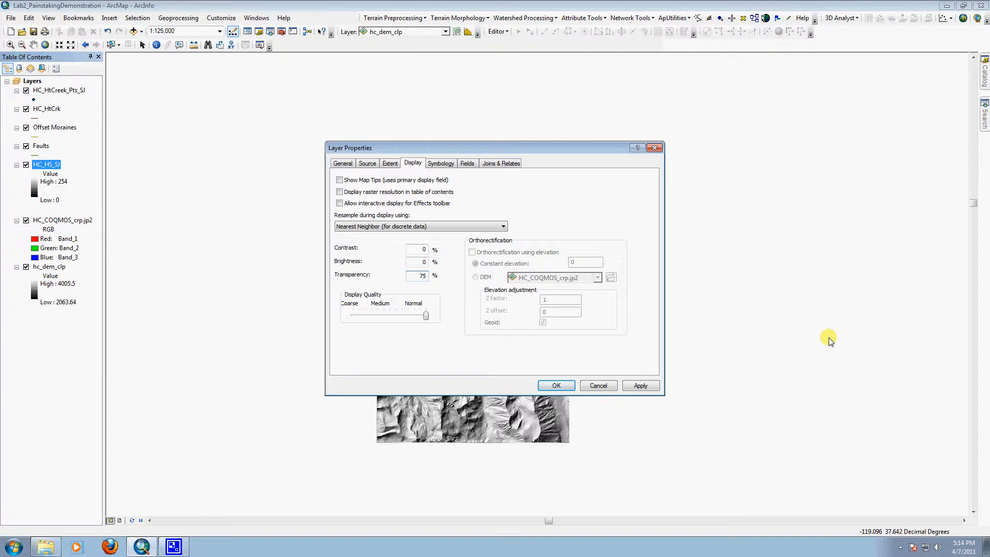
pyautogui.click(642, 386)
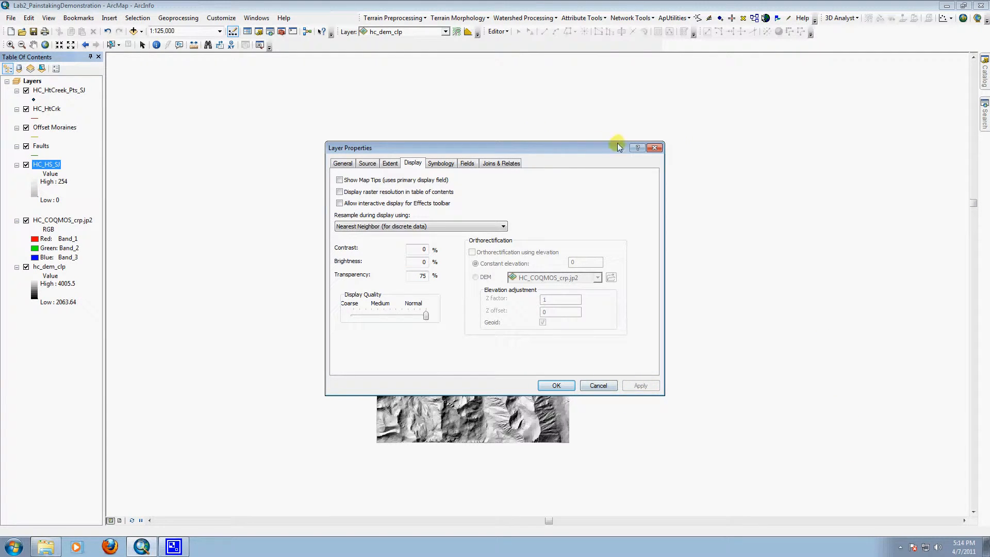
pyautogui.moveTo(443, 151); pyautogui.dragTo(579, 149)
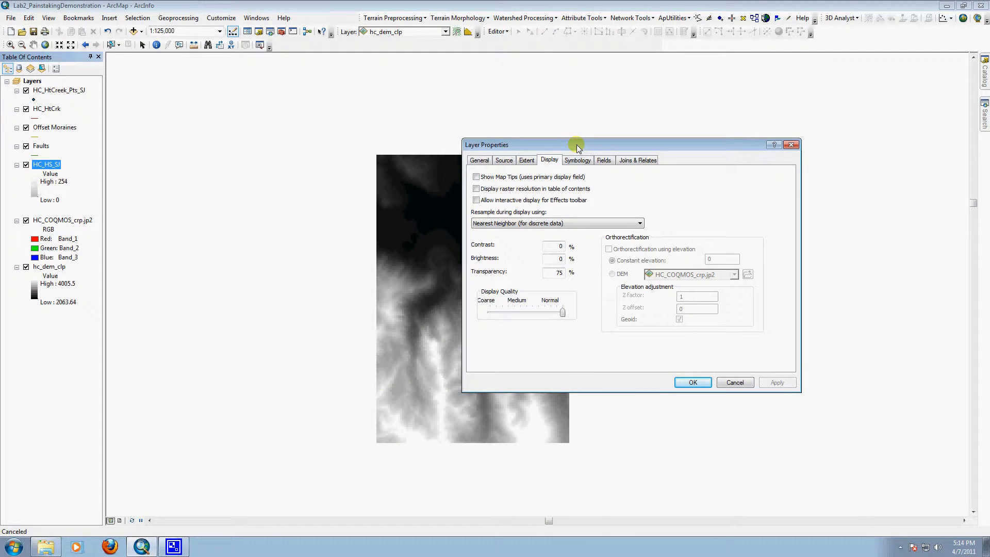
pyautogui.moveTo(577, 144); pyautogui.dragTo(751, 123)
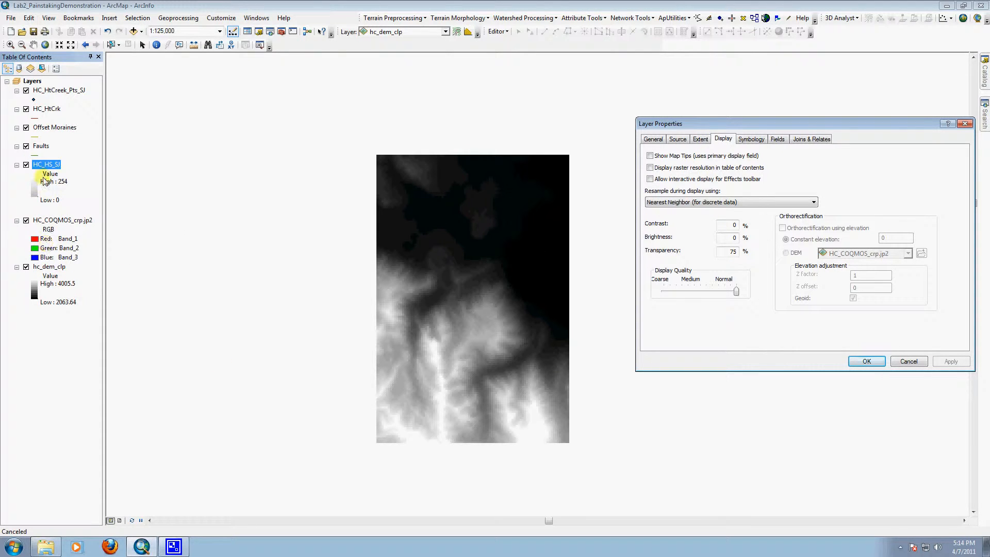
pyautogui.click(877, 361)
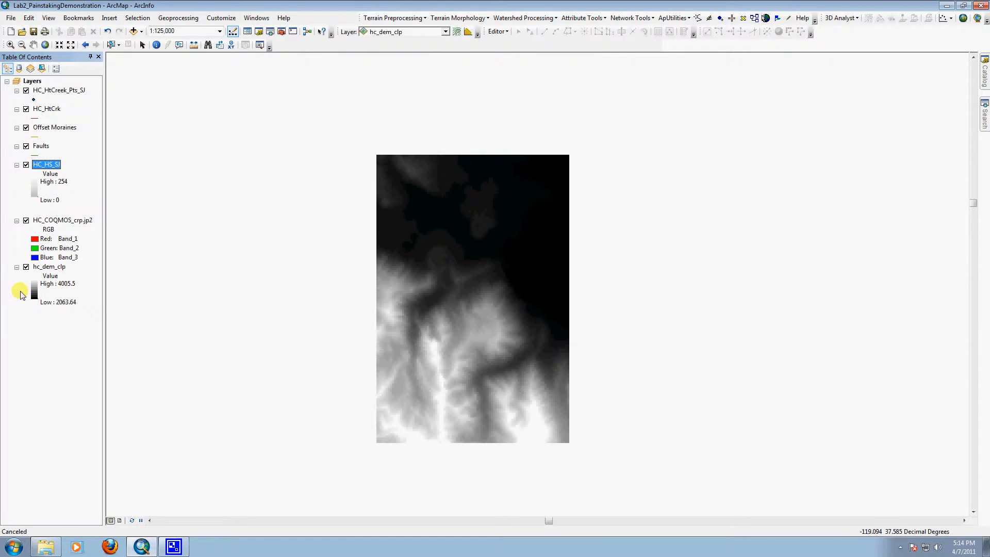
# - Hide the hc_dem_clp layer and inspect the imagery under the transparent hillshade
pyautogui.click(26, 267)
pyautogui.scroll(1, 457, 268)
pyautogui.scroll(3, 457, 268)
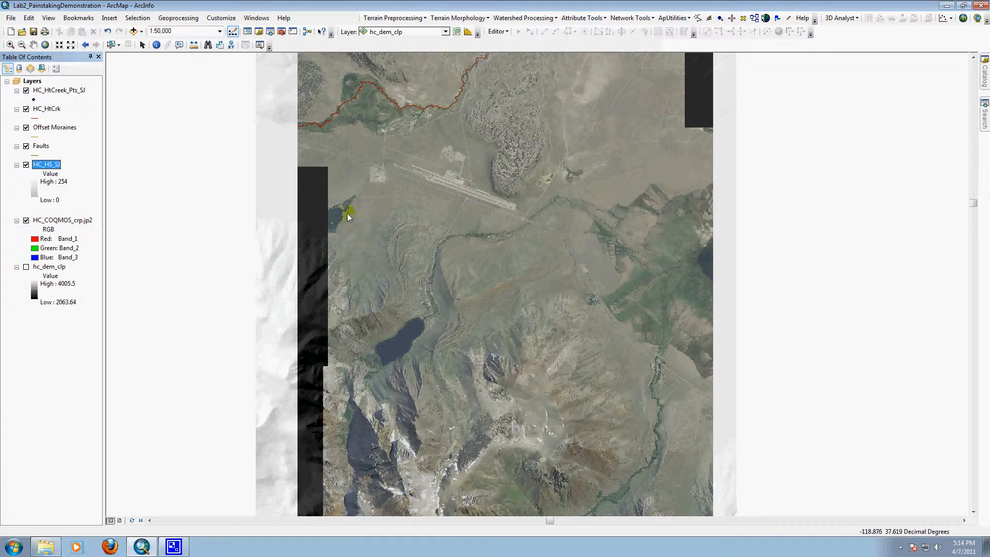
pyautogui.moveTo(973, 205); pyautogui.dragTo(974, 196)
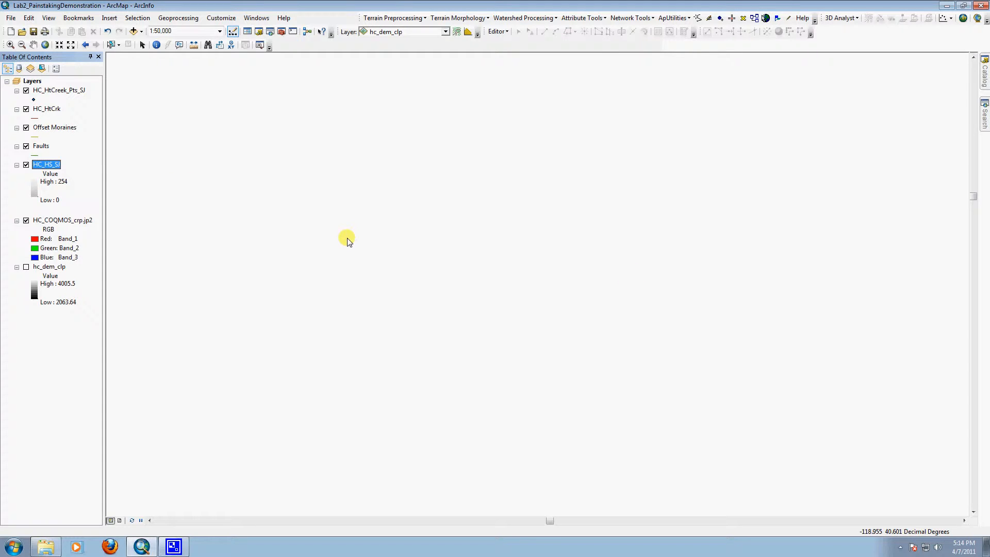
# - Turn off the HC_COQMOS_crp.jp2 layer and zoom the map to the extent of the HC_HS_SJ layer
pyautogui.click(53, 110)
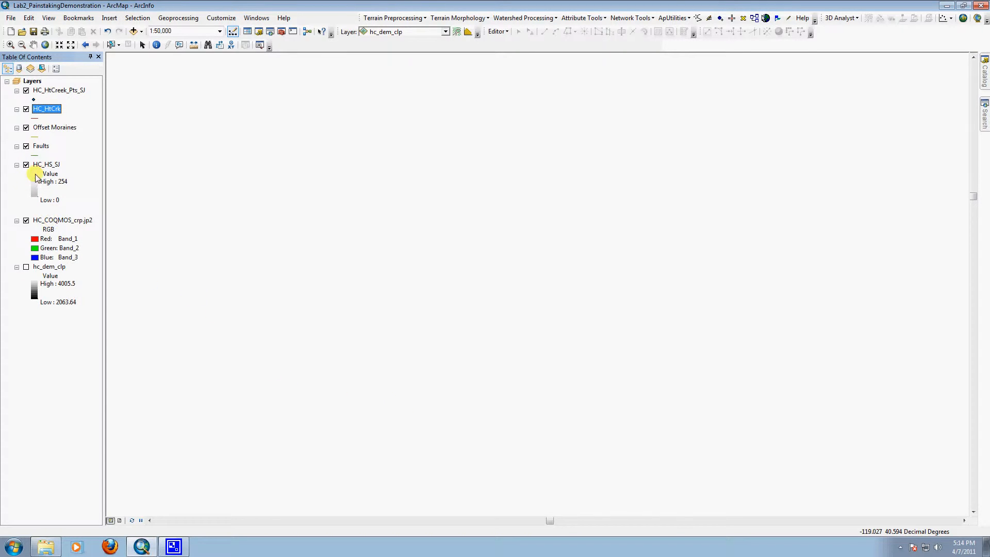
pyautogui.click(26, 222)
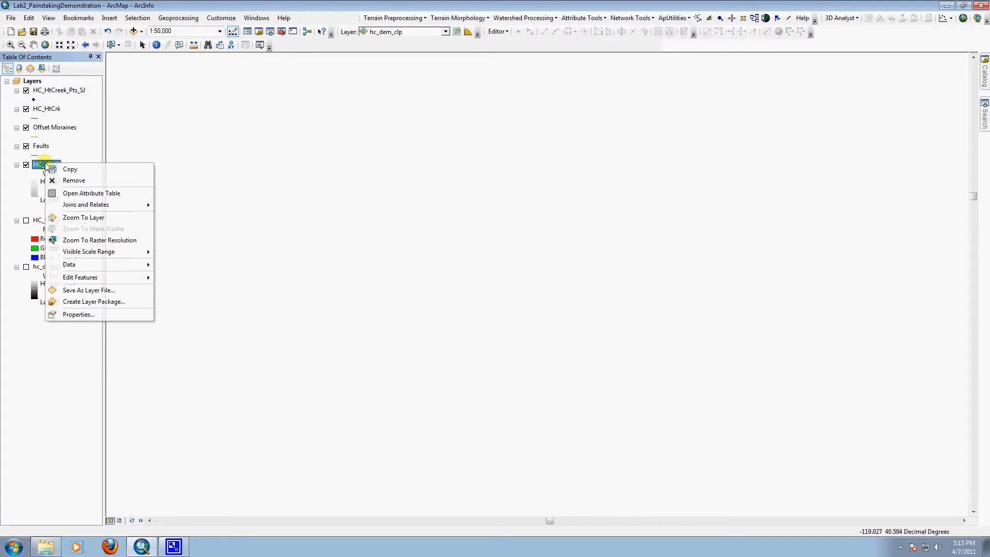
pyautogui.click(83, 217)
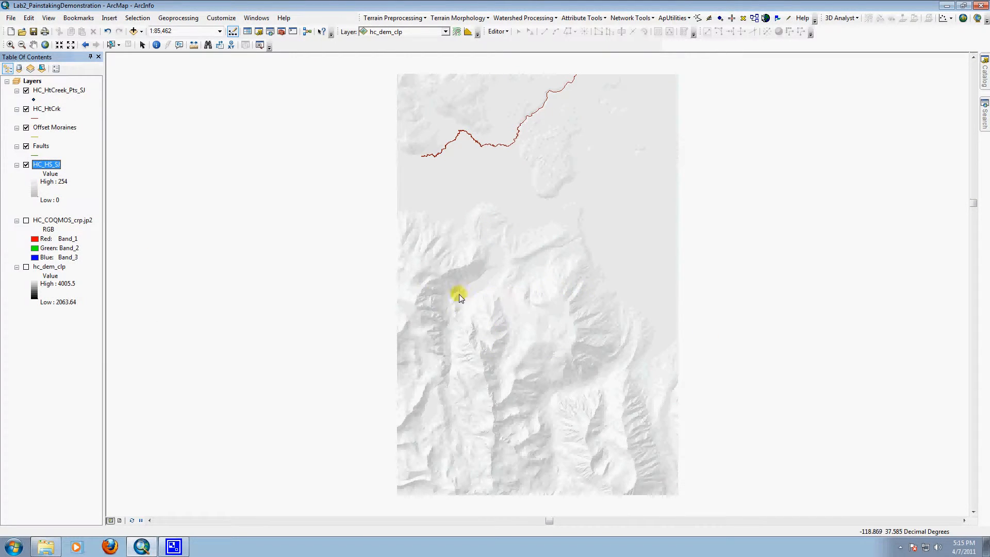
pyautogui.rightClick(54, 171)
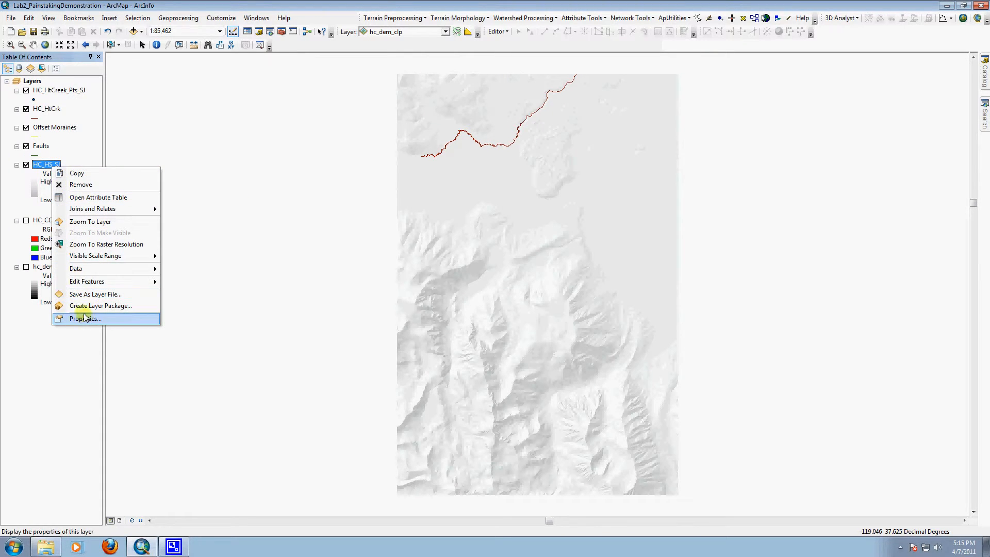
pyautogui.click(44, 169)
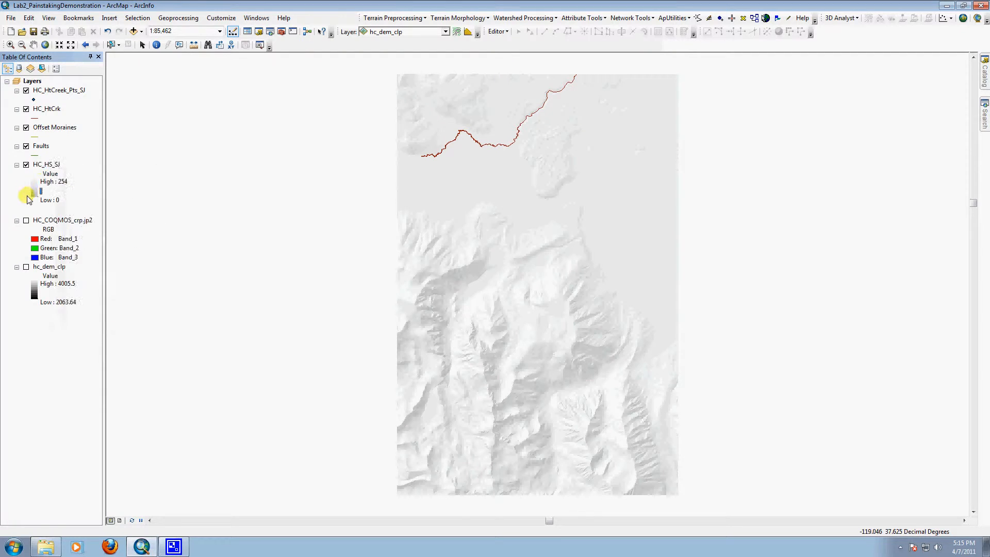
pyautogui.click(55, 166)
# - Turn the Editor toolbar off and back on
pyautogui.rightClick(835, 34)
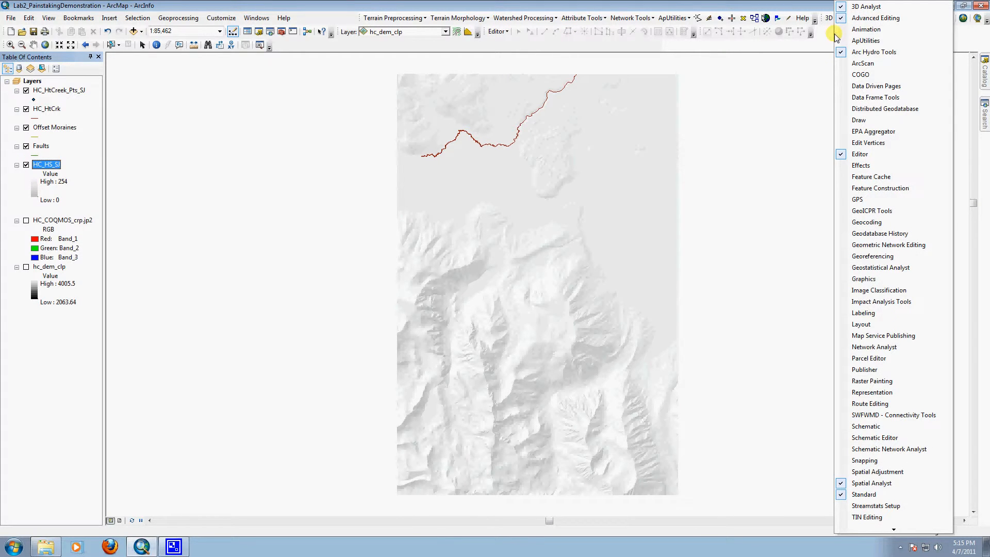
pyautogui.click(860, 154)
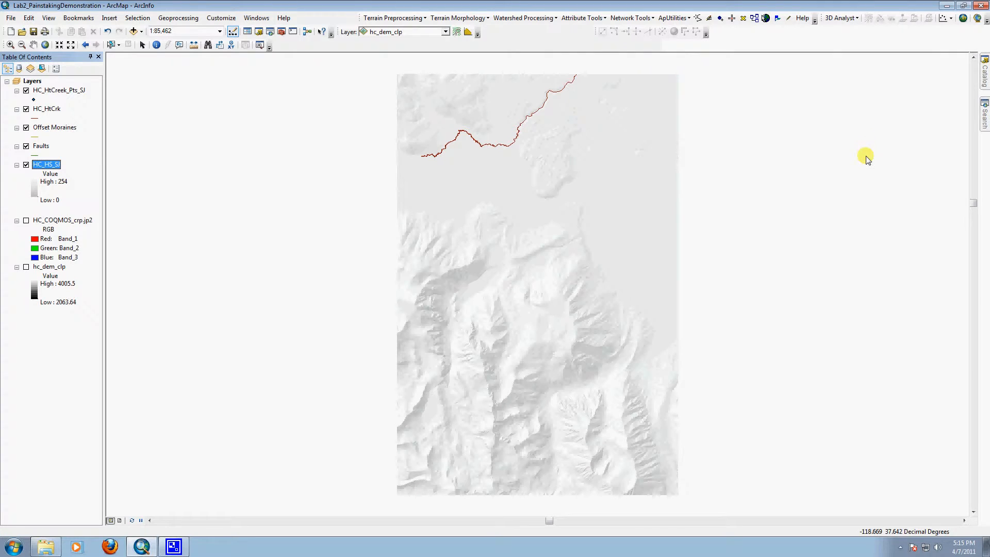
pyautogui.rightClick(526, 30)
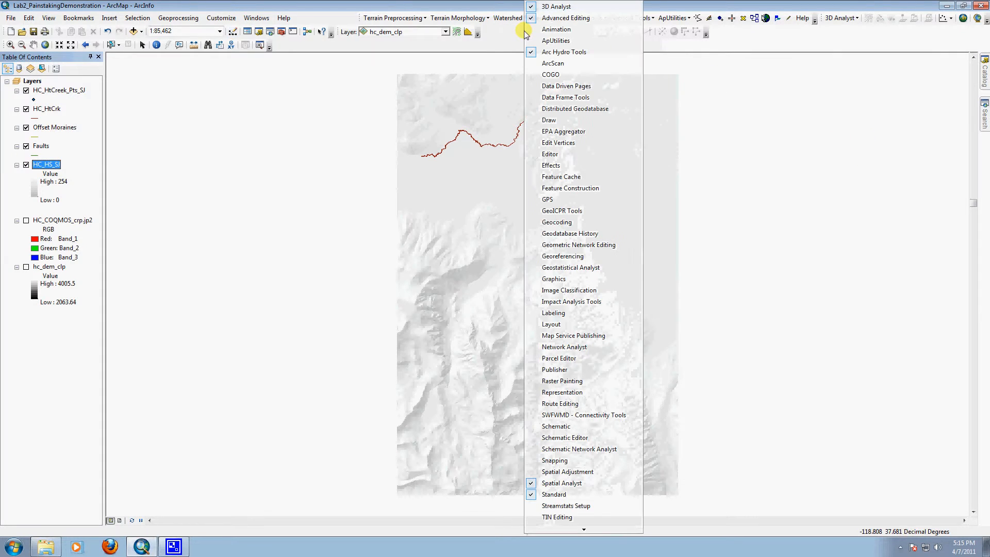
pyautogui.click(567, 153)
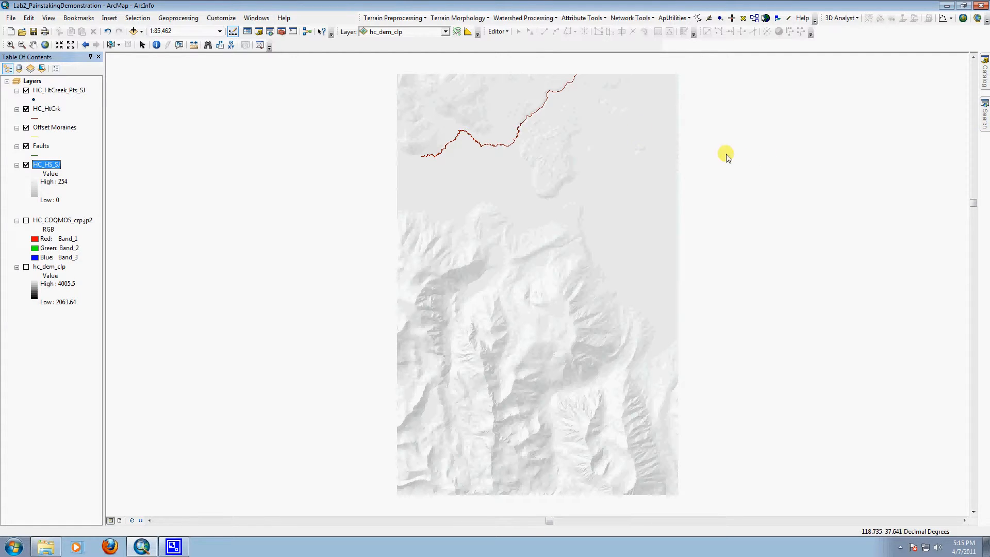
# - Start an edit session on the Creek folder's shapefile workspace, which contains the HC_HtCreek_Pts_SJ and HC_HtCrk layers
pyautogui.click(494, 31)
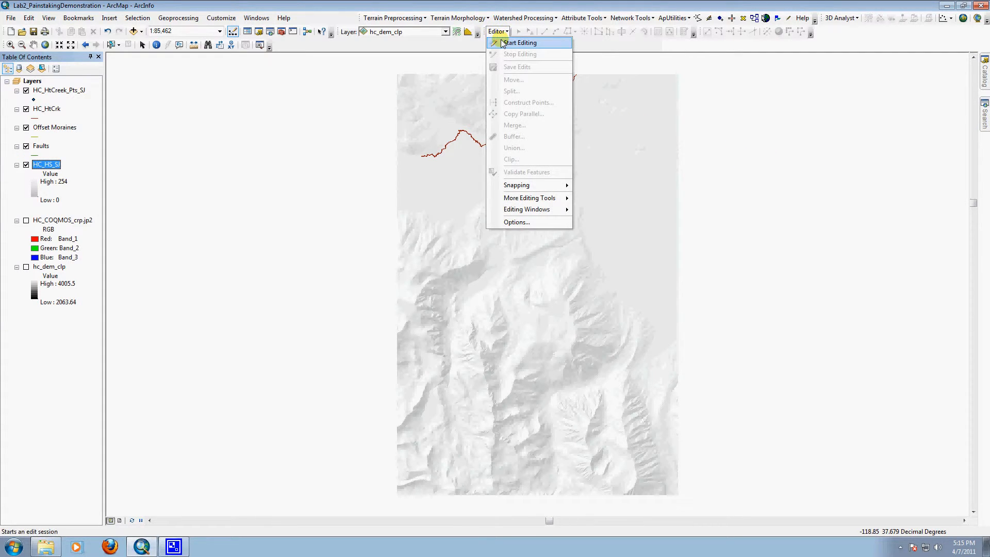
pyautogui.click(502, 42)
pyautogui.moveTo(495, 149); pyautogui.dragTo(649, 110)
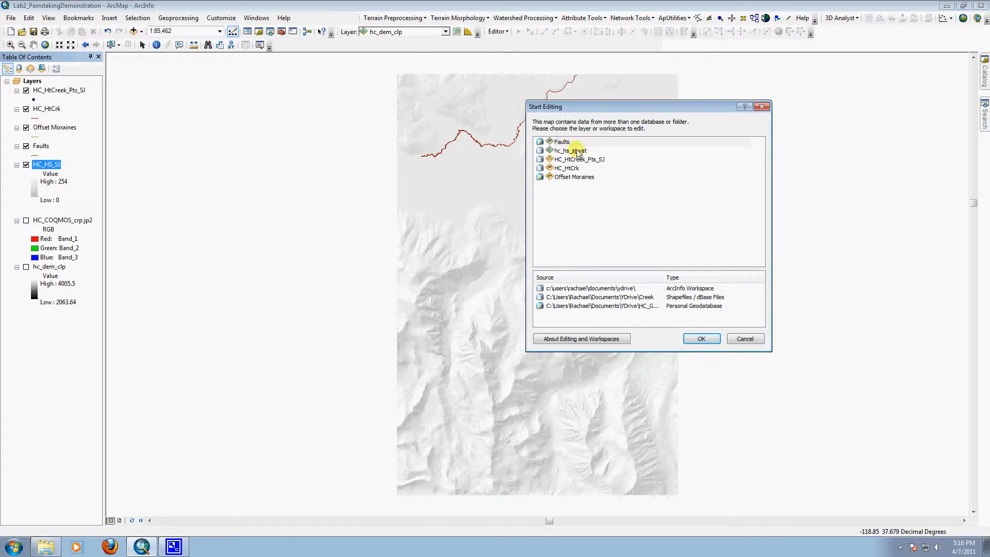
pyautogui.moveTo(605, 110); pyautogui.dragTo(186, 74)
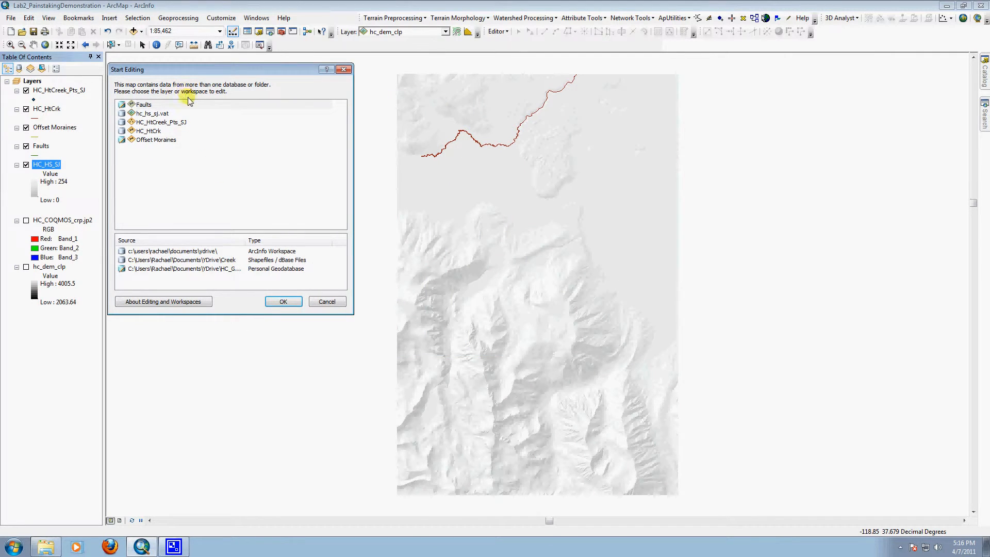
pyautogui.click(151, 114)
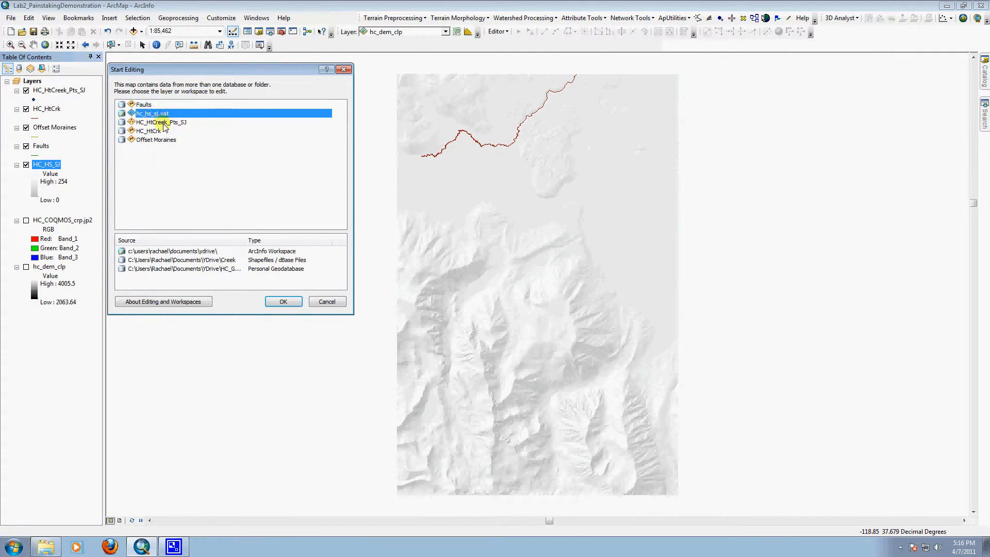
pyautogui.click(145, 105)
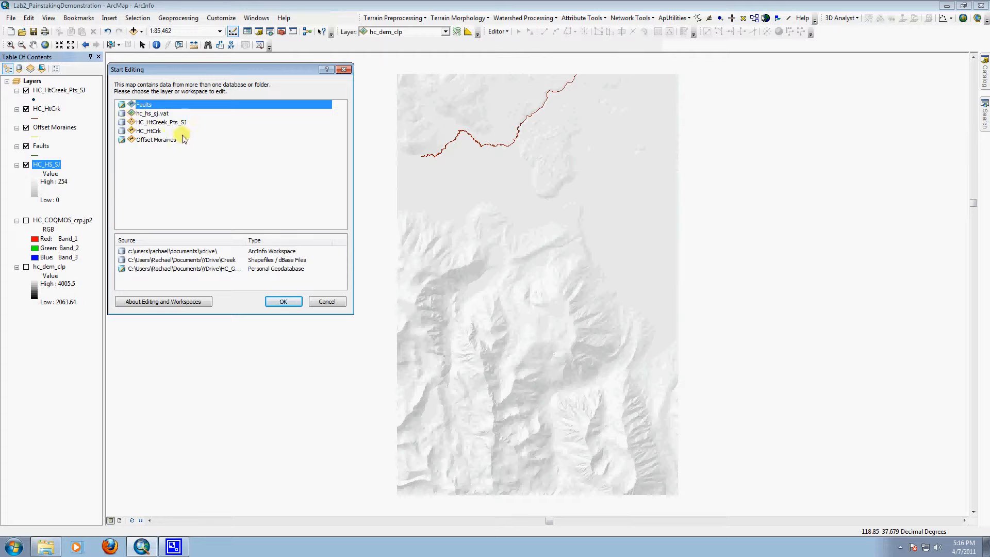
pyautogui.click(152, 142)
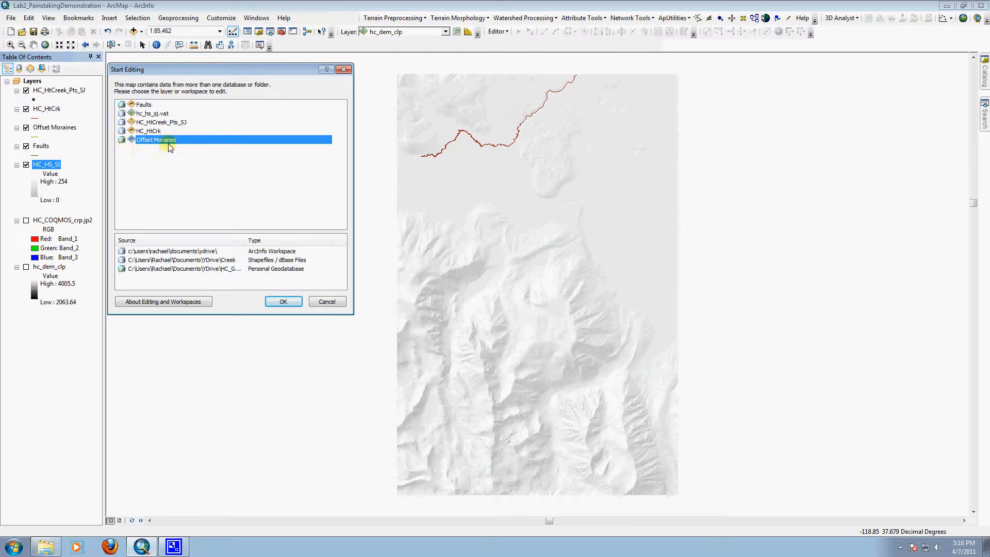
pyautogui.click(155, 132)
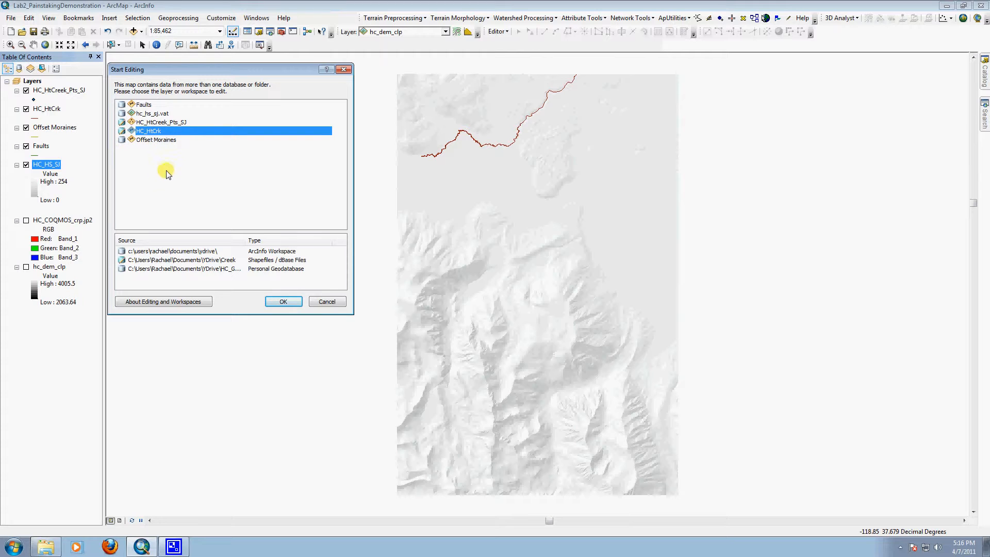
pyautogui.click(181, 123)
pyautogui.moveTo(195, 76); pyautogui.dragTo(584, 46)
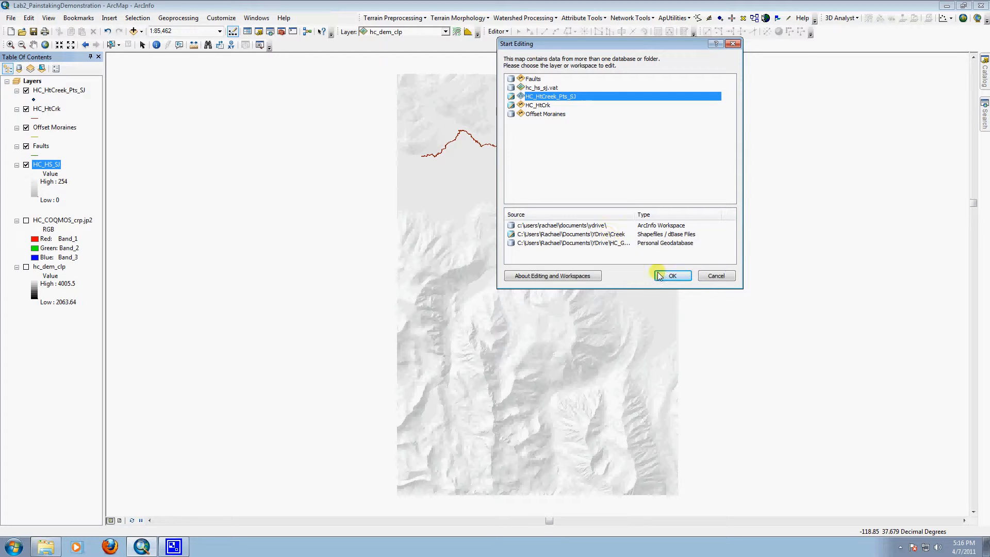
pyautogui.click(614, 234)
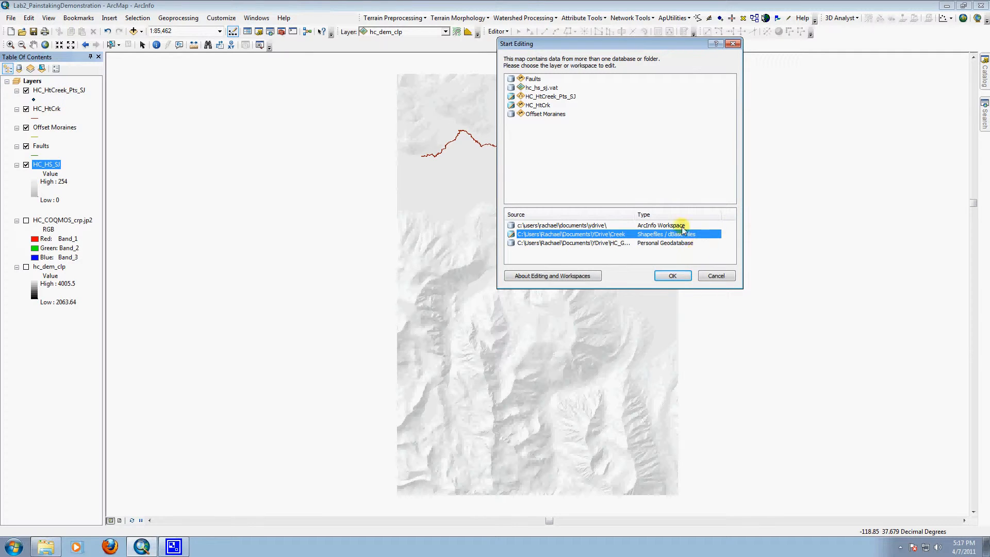
pyautogui.click(685, 277)
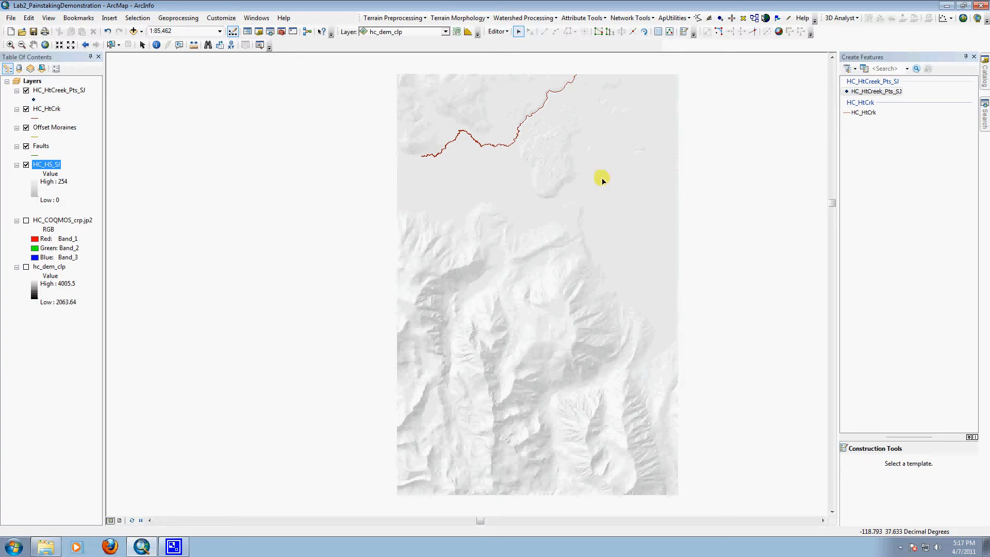
# - Check the current coordinate system and projection of the Layers data frame in its properties
pyautogui.rightClick(34, 84)
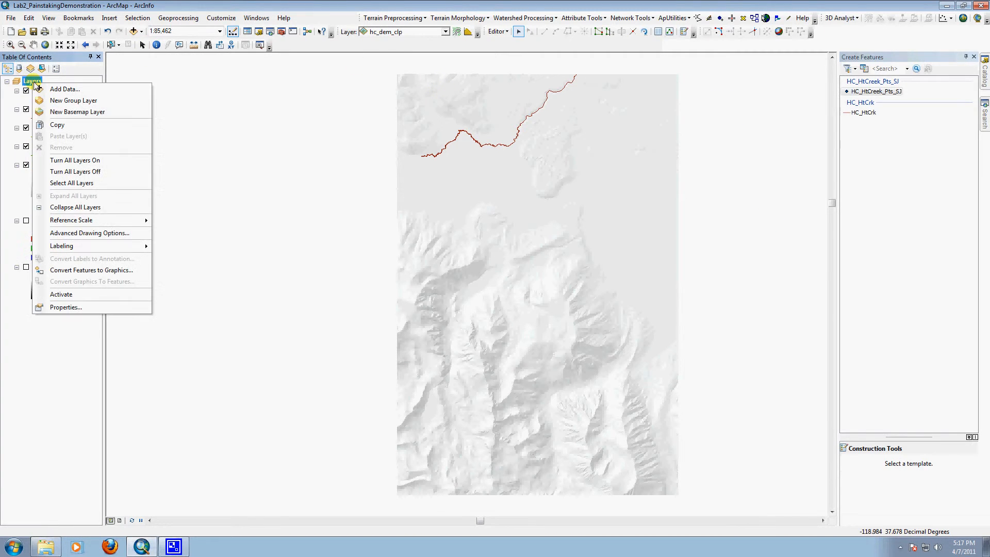
pyautogui.click(107, 309)
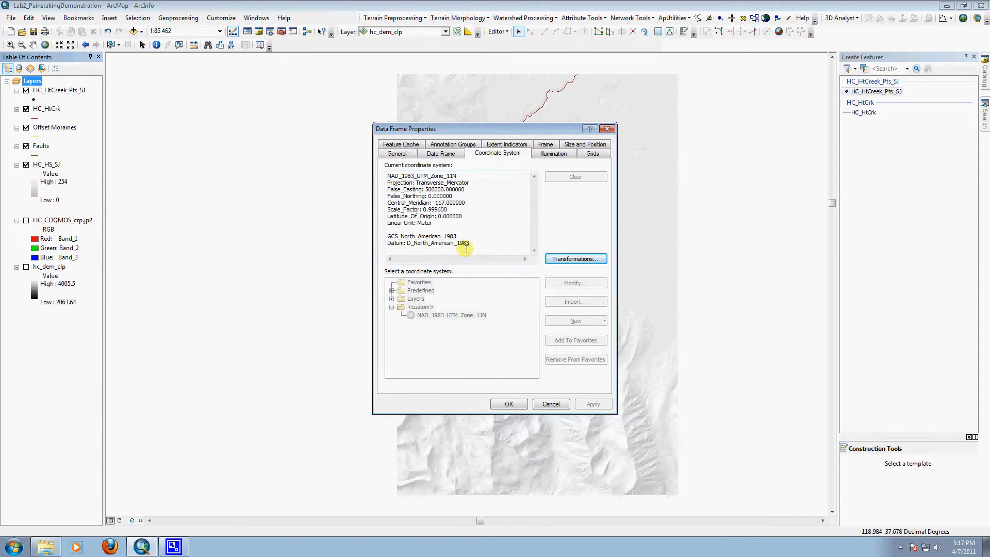
pyautogui.moveTo(387, 177); pyautogui.dragTo(470, 184)
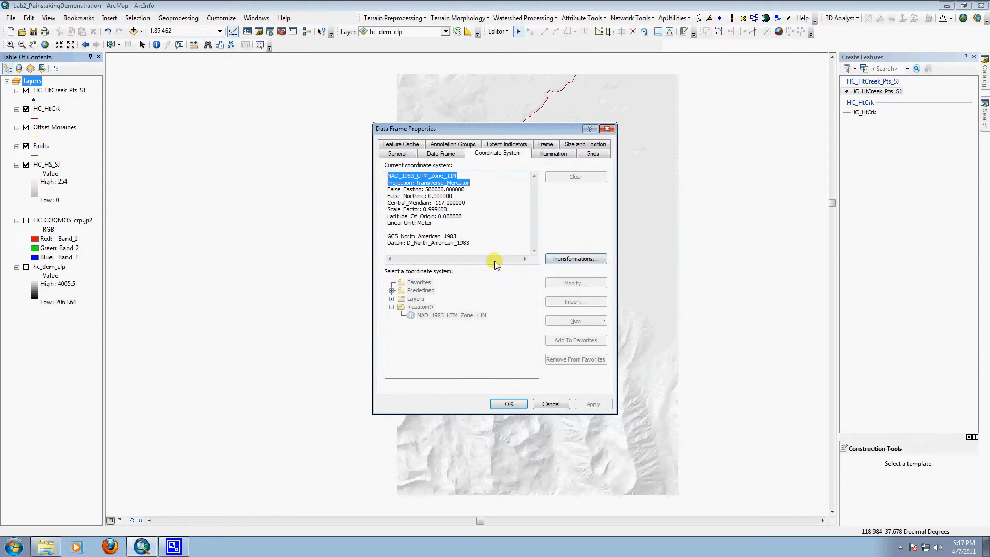
pyautogui.click(551, 404)
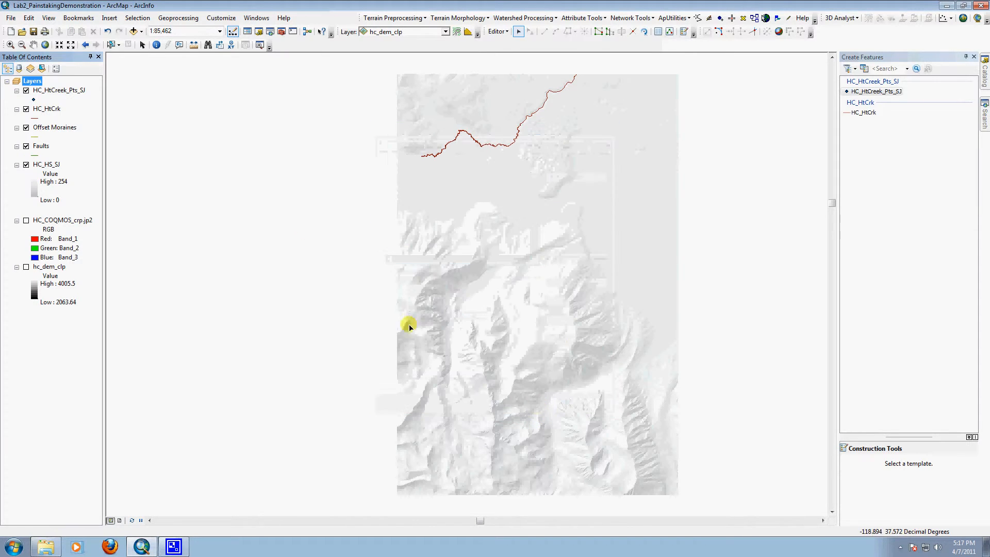
# - Check the projected coordinate system of the HC_HtCreek_Pts_SJ layer in its source properties
pyautogui.rightClick(67, 91)
pyautogui.click(115, 306)
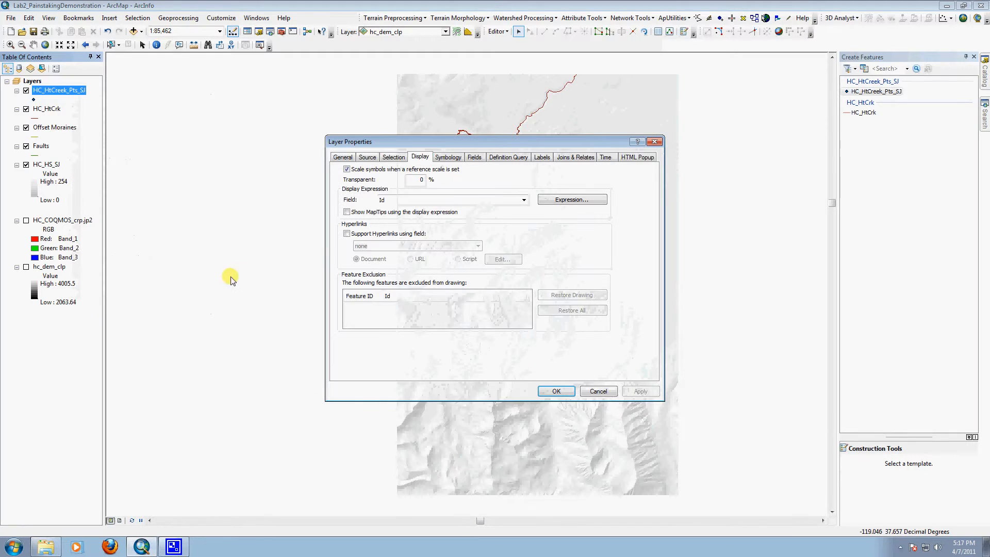
pyautogui.click(367, 158)
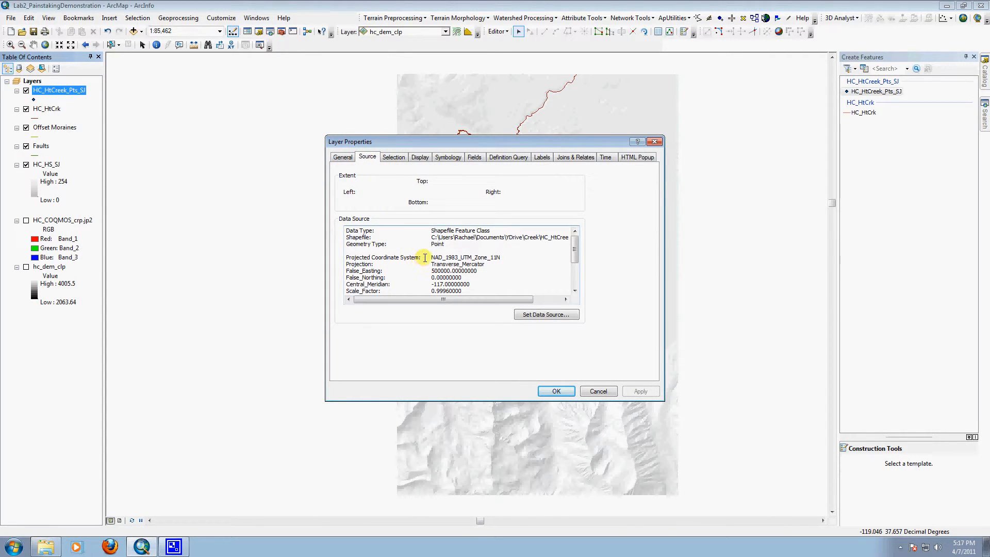
pyautogui.moveTo(424, 258); pyautogui.dragTo(472, 291)
pyautogui.click(598, 391)
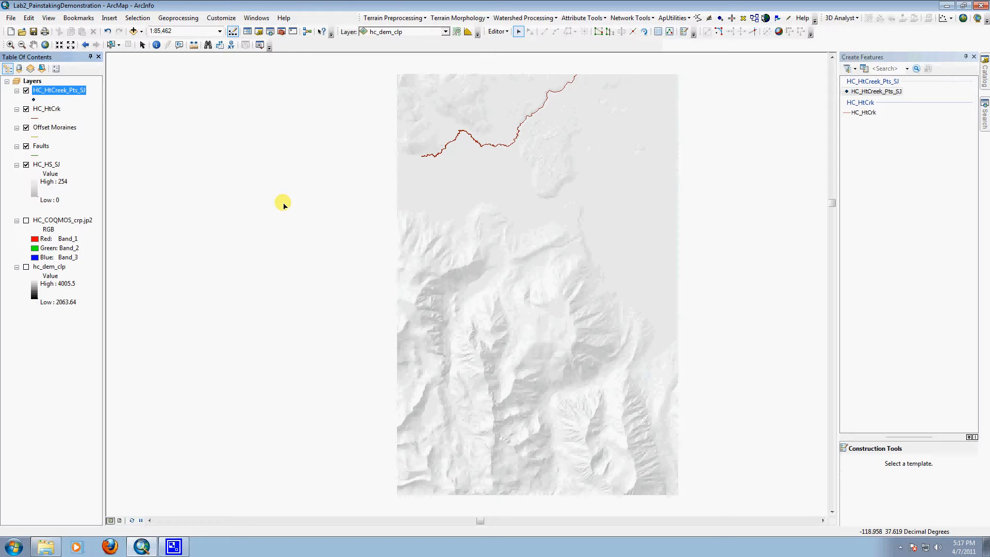
# - Recheck the data frame's coordinate system for comparison with the HC_HtCreek_Pts_SJ layer's projection
pyautogui.rightClick(35, 82)
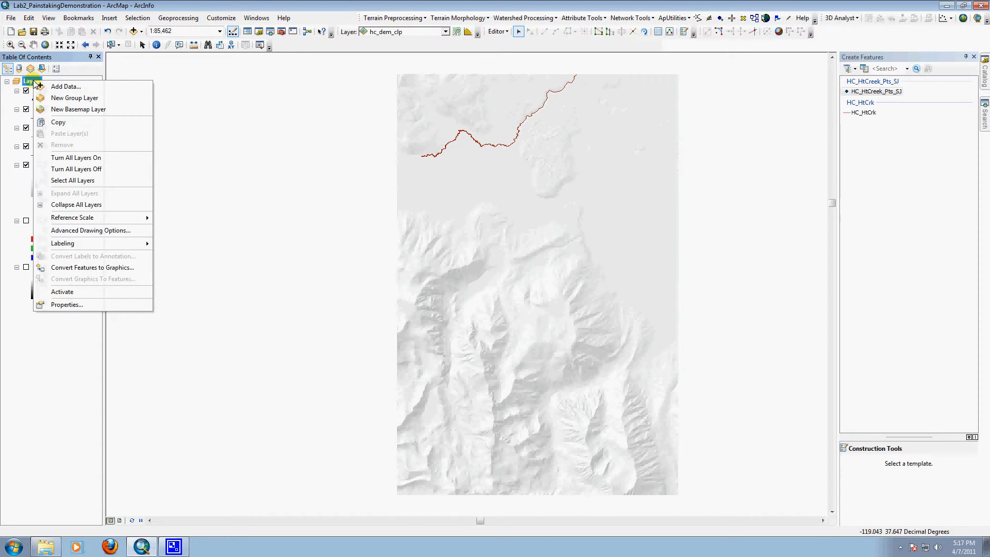
pyautogui.click(95, 305)
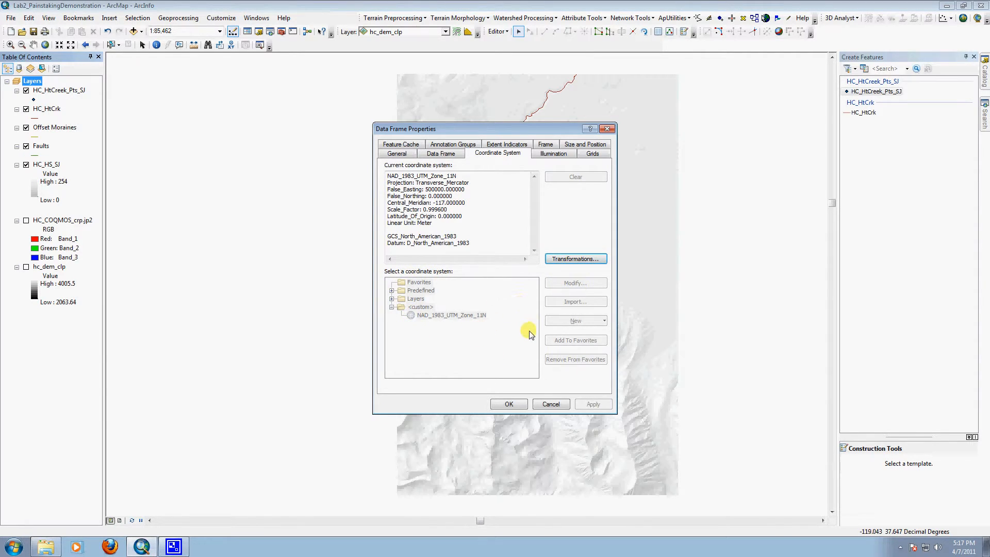
pyautogui.click(551, 404)
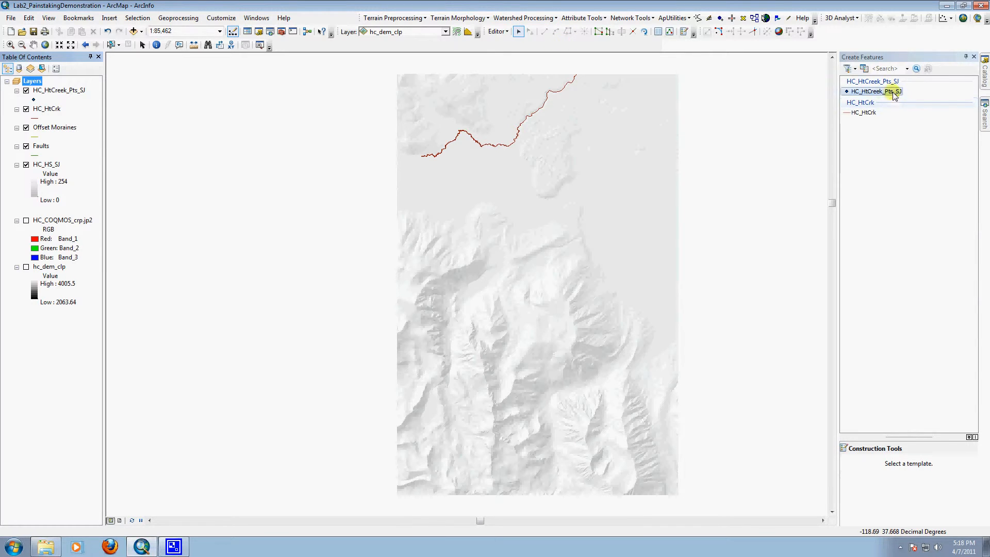
# - Choose the HC_HtCreek_Pts_SJ feature template and select the HC_HtCrk creek line on the map
pyautogui.click(865, 91)
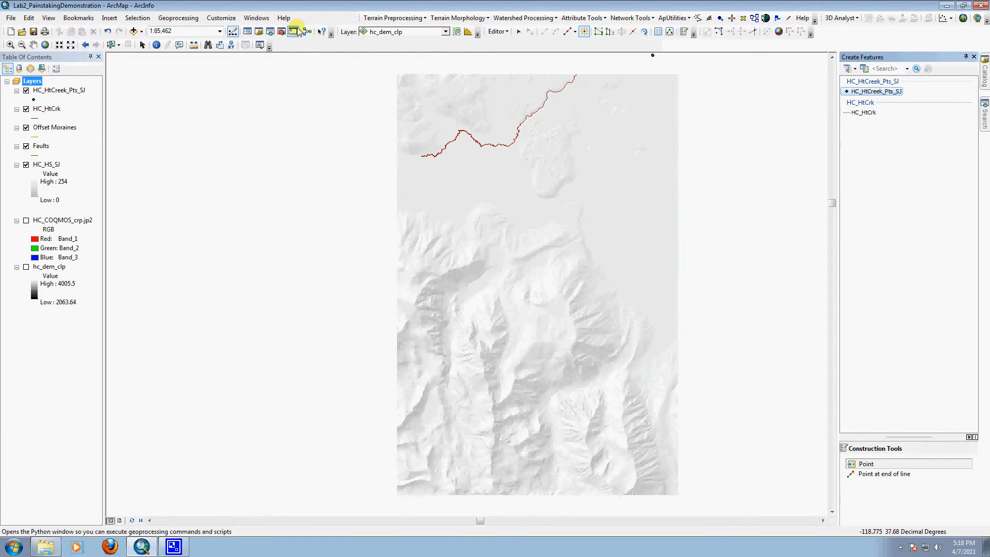
pyautogui.click(112, 47)
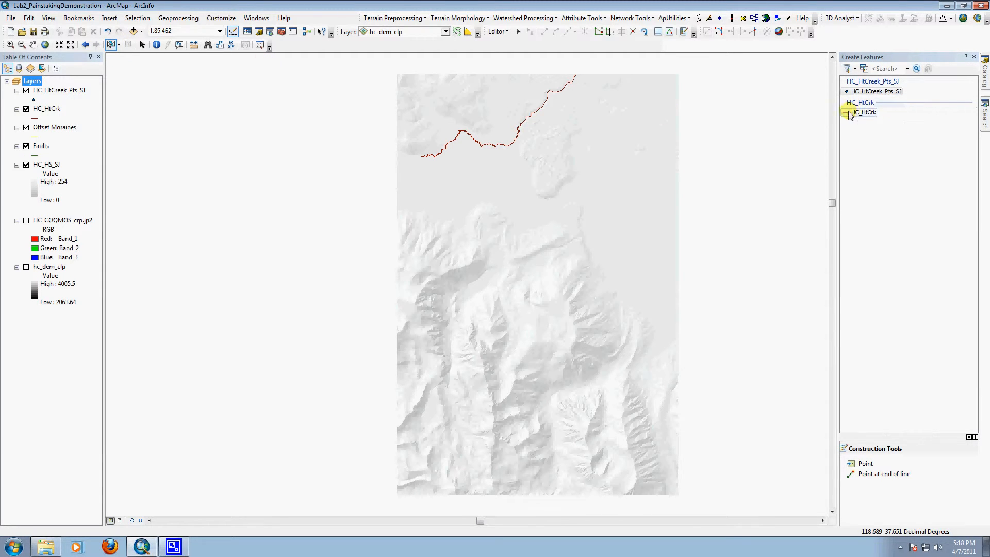
pyautogui.click(111, 45)
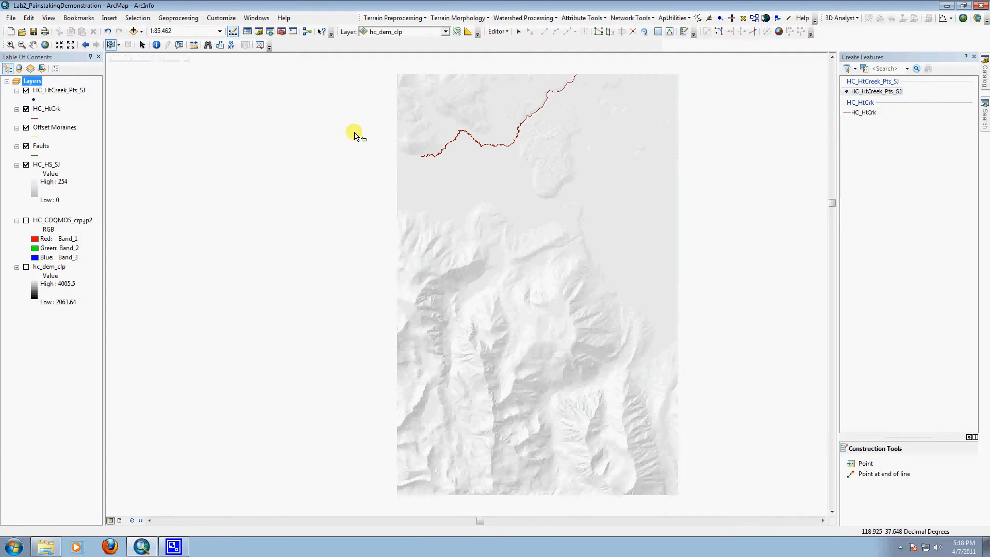
pyautogui.click(443, 155)
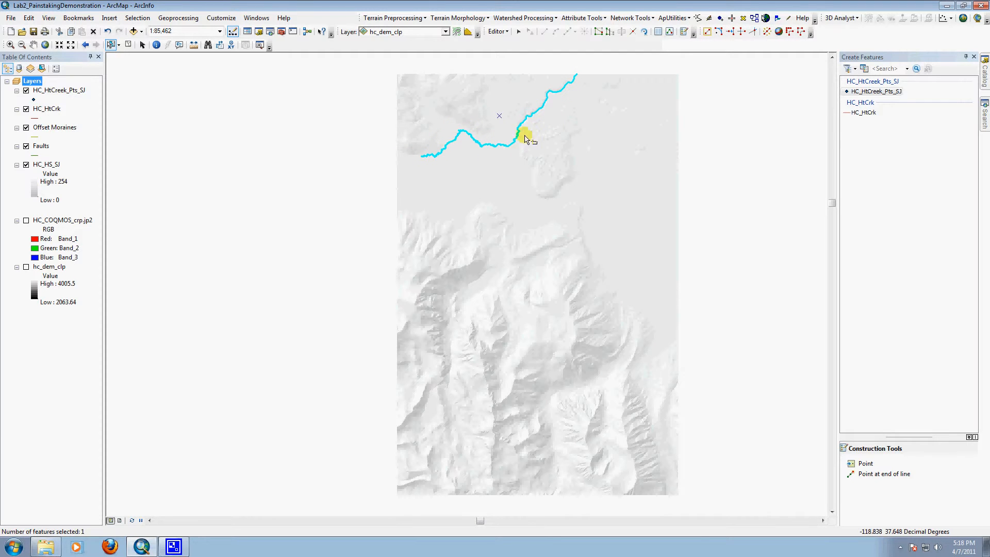
# - Construct points along the selected creek line with the HC_HtCreek_Pts_SJ template, at a distance of 100 from the line's start point
pyautogui.click(885, 91)
pyautogui.click(893, 93)
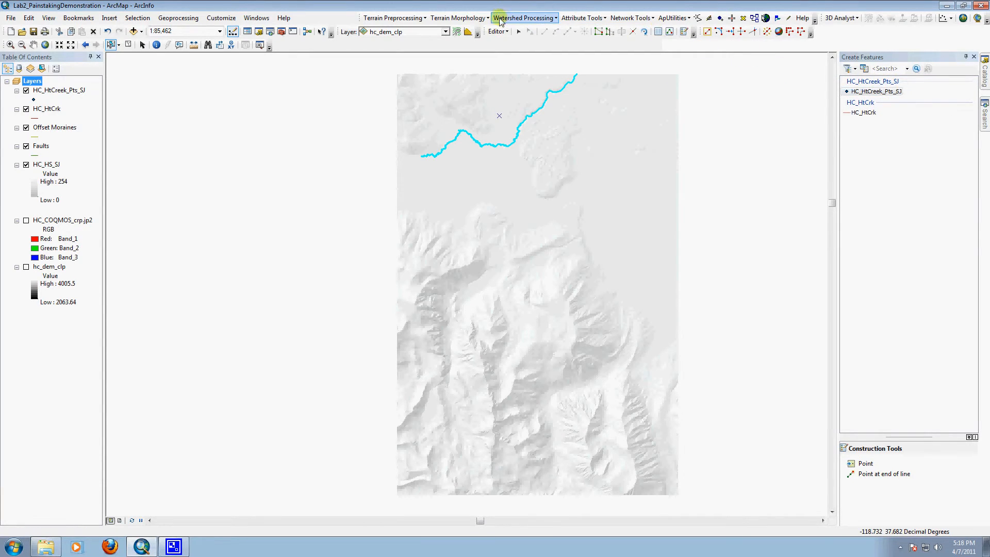
pyautogui.click(498, 31)
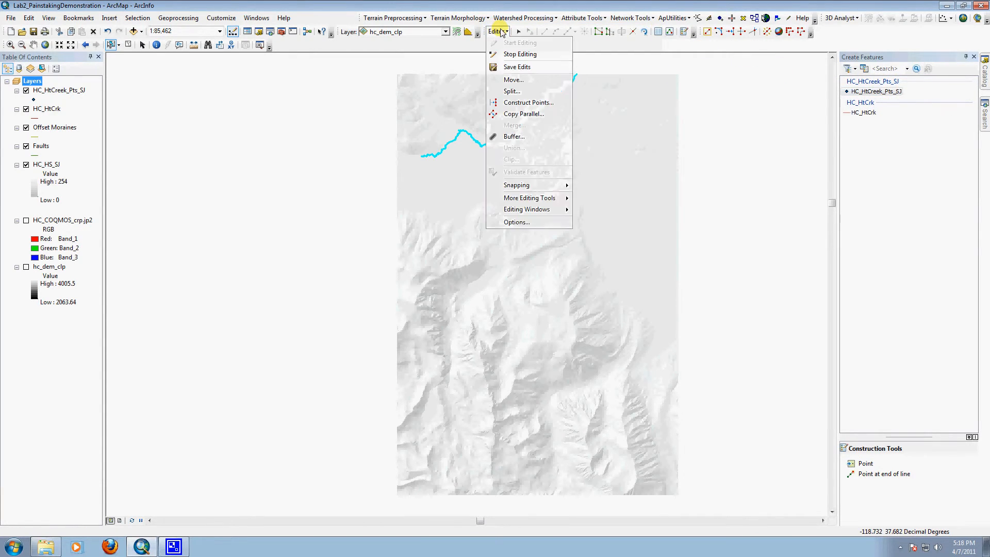
pyautogui.click(538, 102)
pyautogui.moveTo(532, 191); pyautogui.dragTo(516, 222)
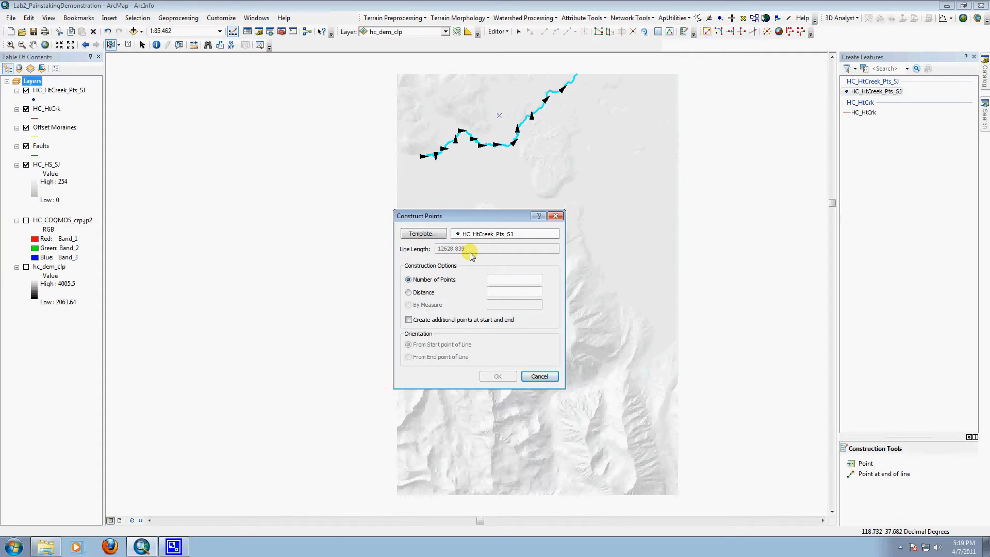
pyautogui.click(426, 294)
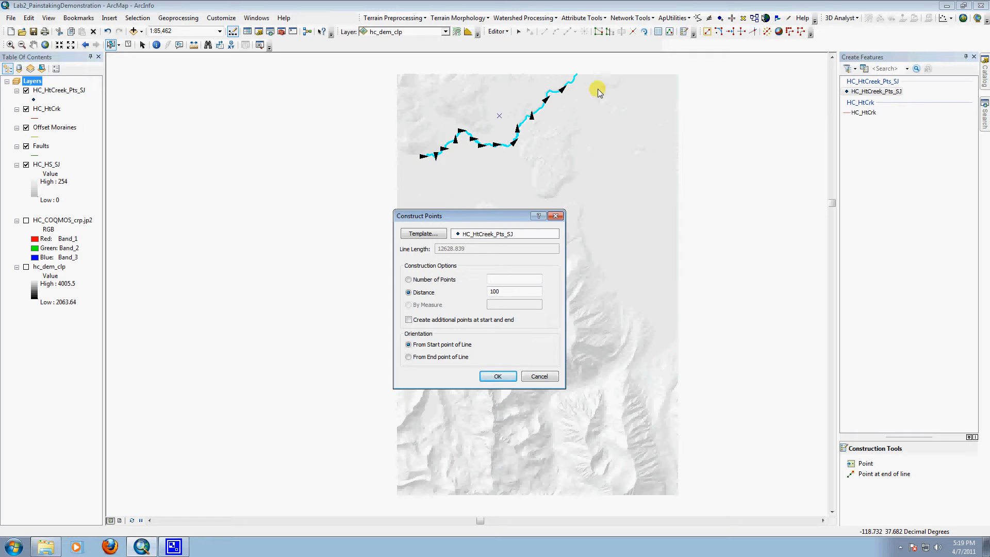
pyautogui.click(499, 377)
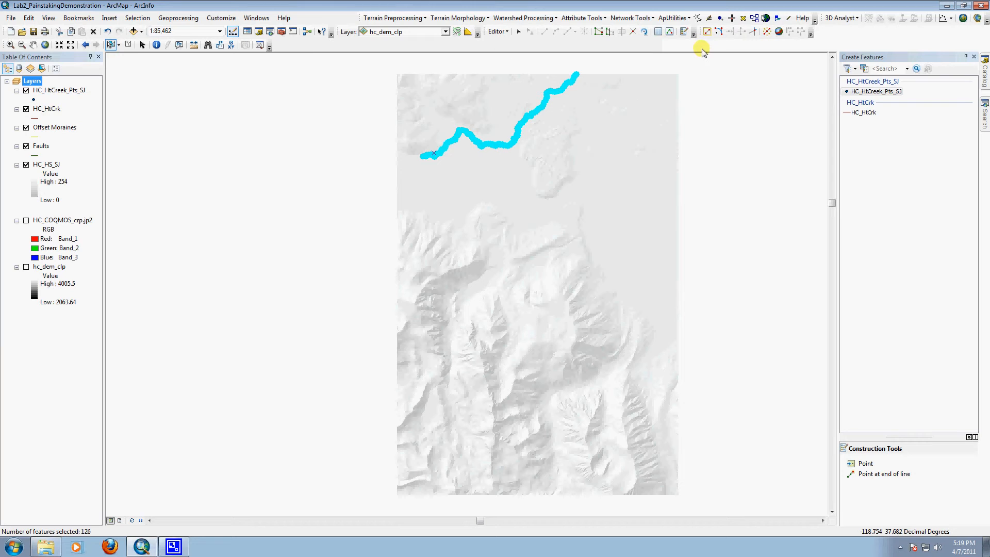
# - Measure the straight-line distance between two adjacent HC_HtCreek_Pts_SJ points at the creek's northern bend to check their spacing
pyautogui.click(10, 45)
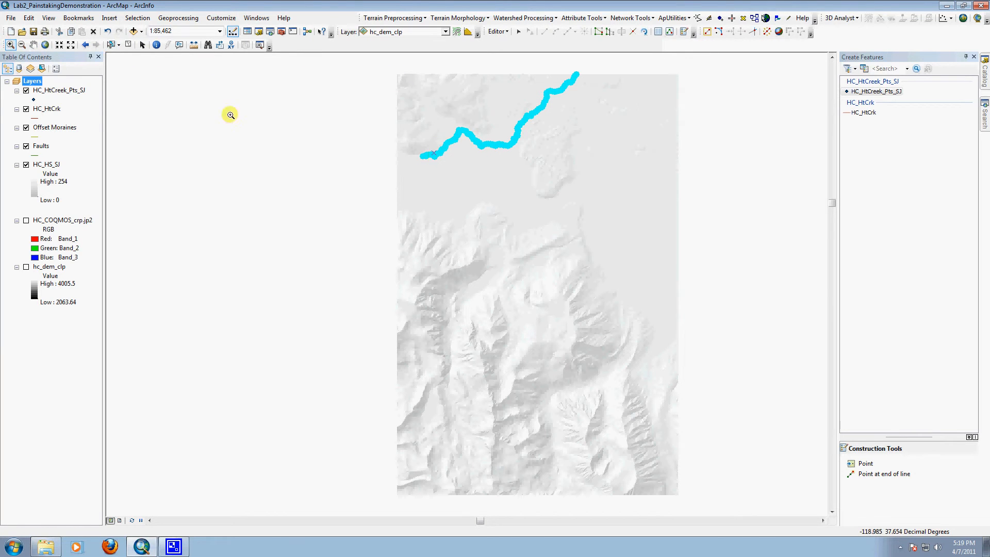
pyautogui.moveTo(420, 112); pyautogui.dragTo(523, 185)
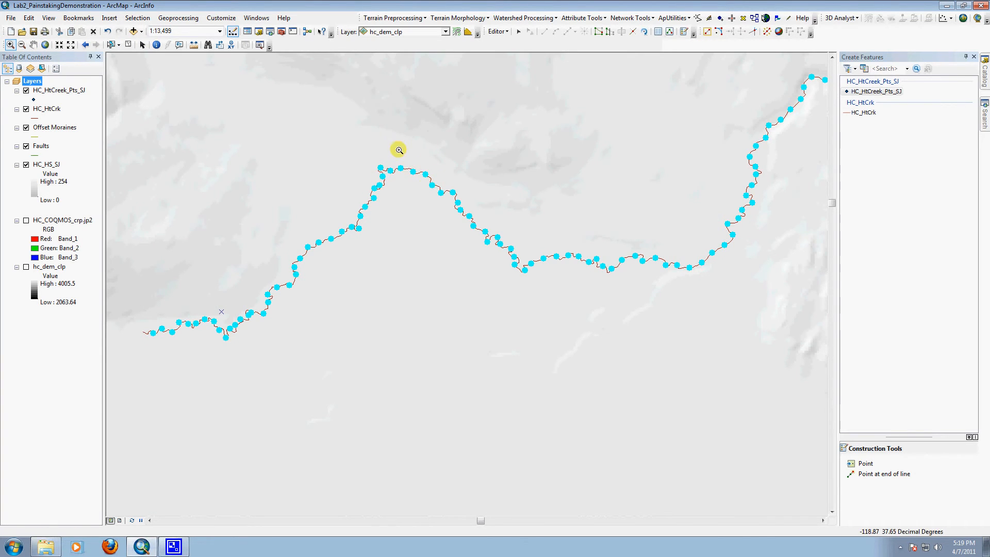
pyautogui.moveTo(399, 150); pyautogui.dragTo(473, 258)
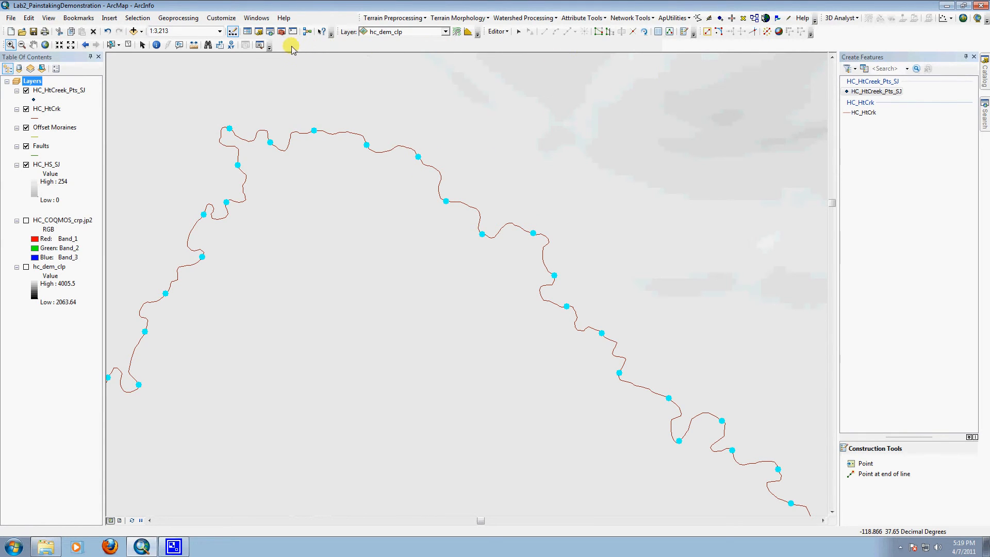
pyautogui.click(193, 45)
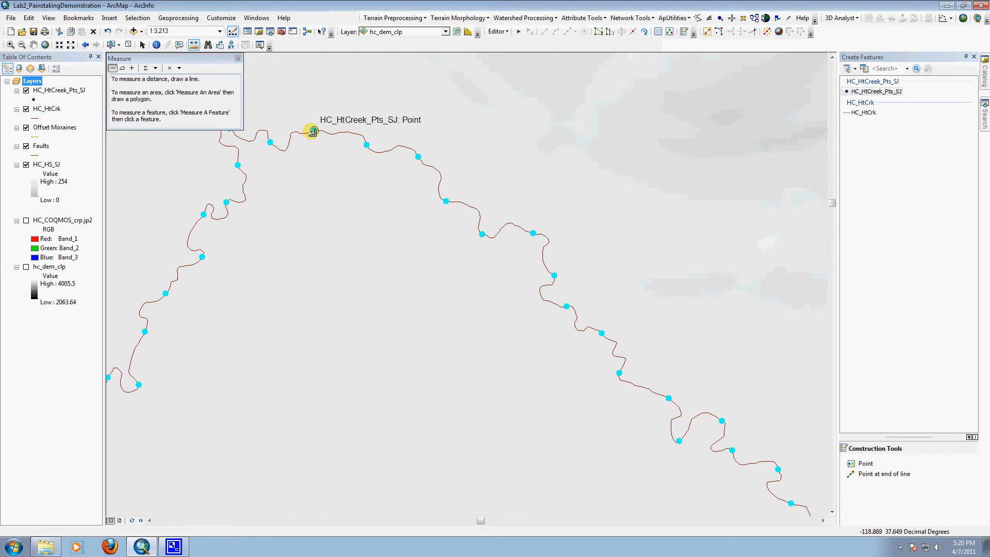
pyautogui.click(313, 132)
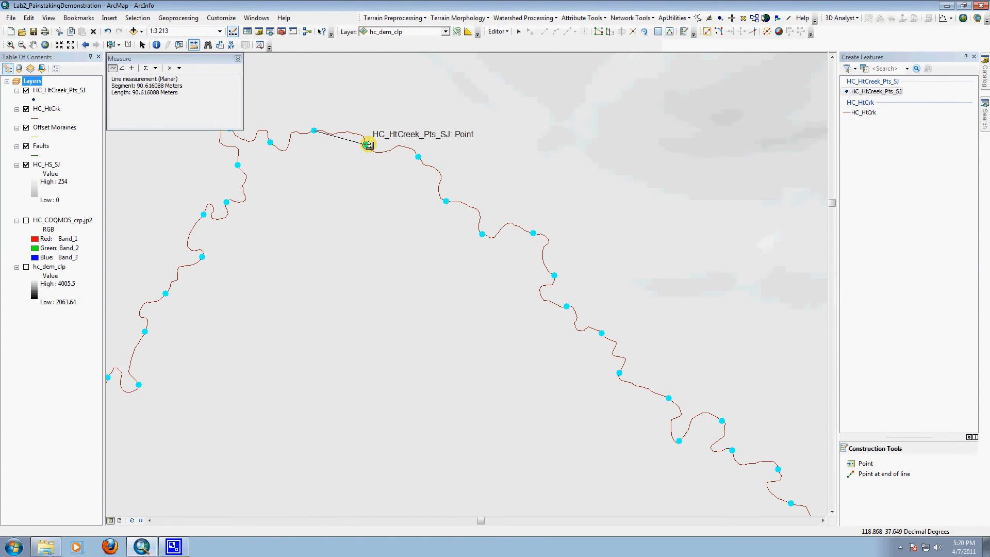
pyautogui.doubleClick(368, 145)
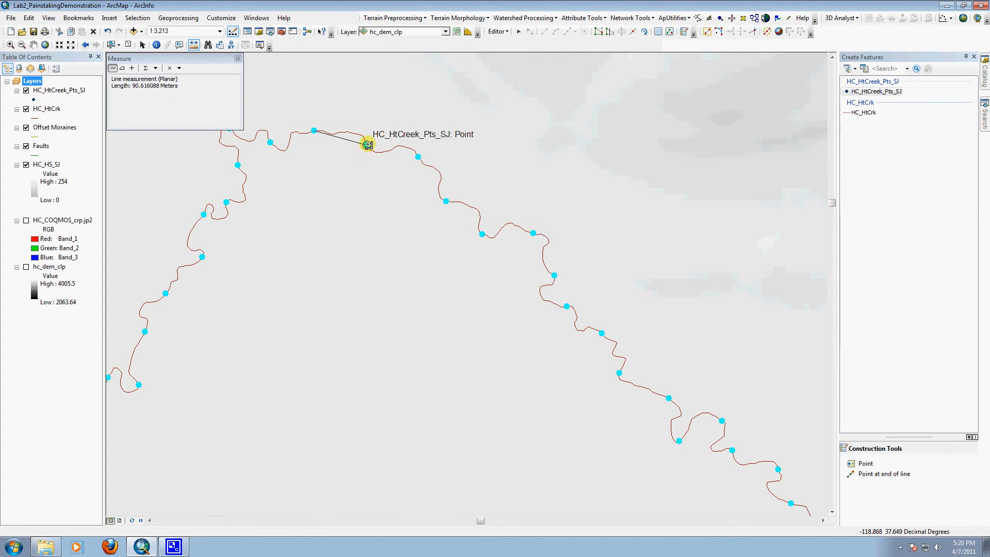
pyautogui.rightClick(367, 146)
pyautogui.press('Escape')
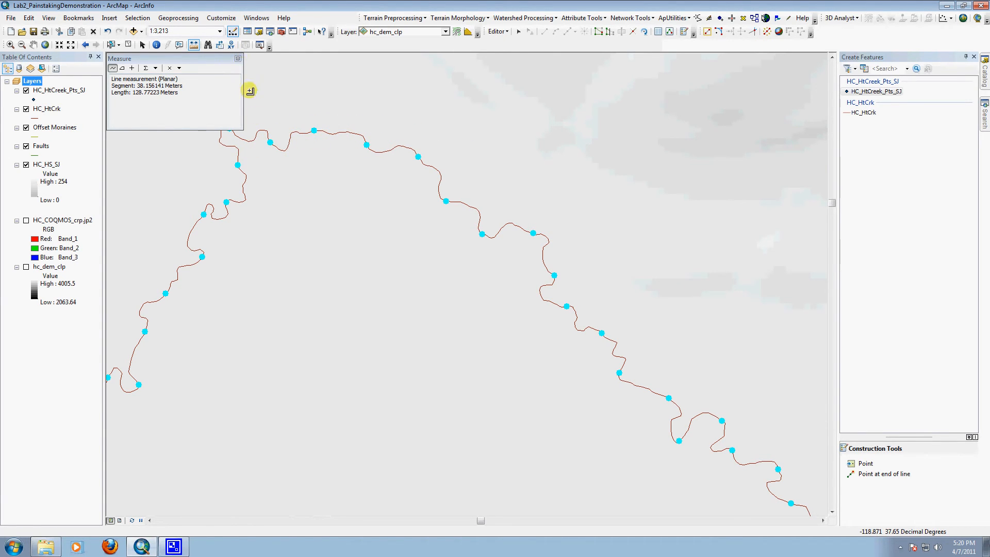
pyautogui.click(238, 59)
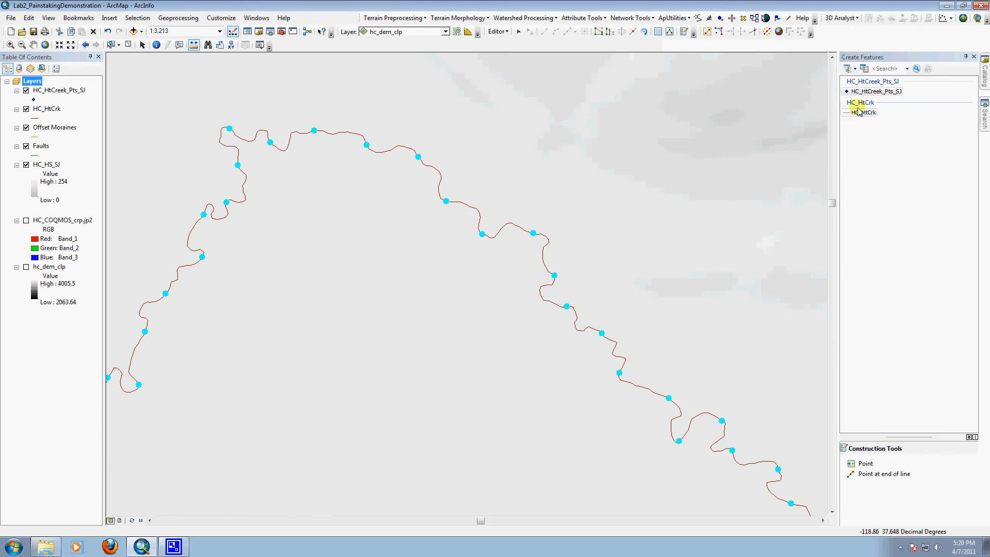
# - Stop the edit session, keeping the edits to the creek points, and save the map document
pyautogui.click(498, 32)
pyautogui.click(512, 55)
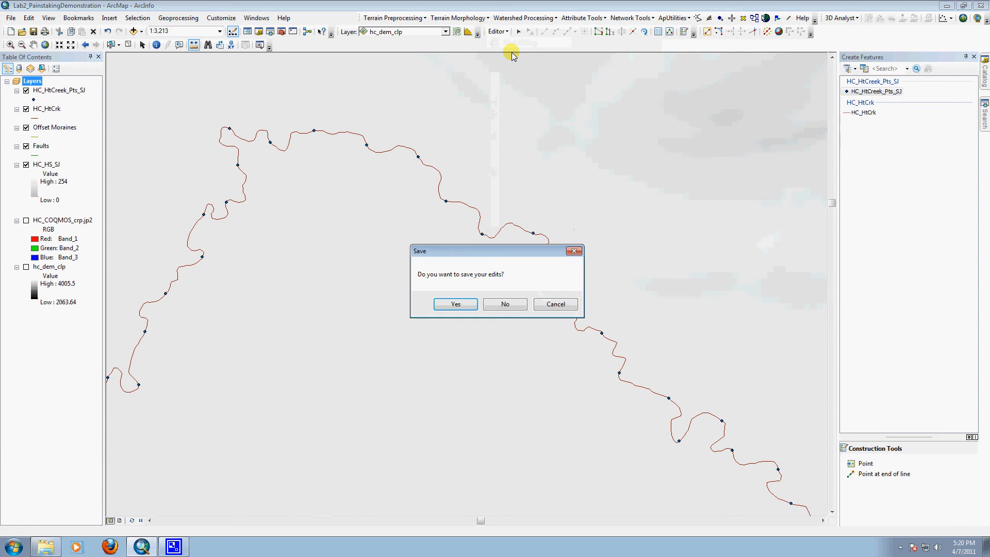
pyautogui.click(461, 303)
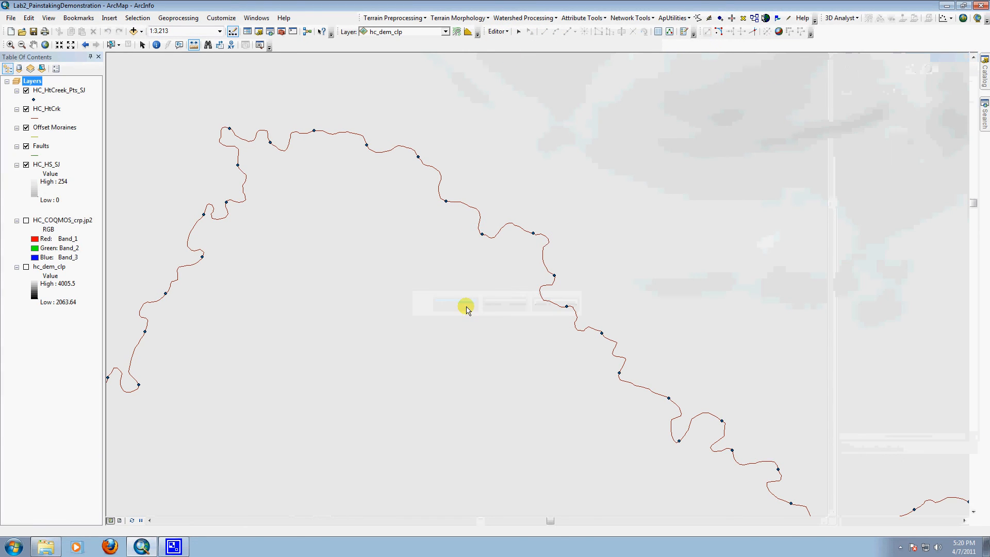
pyautogui.click(11, 17)
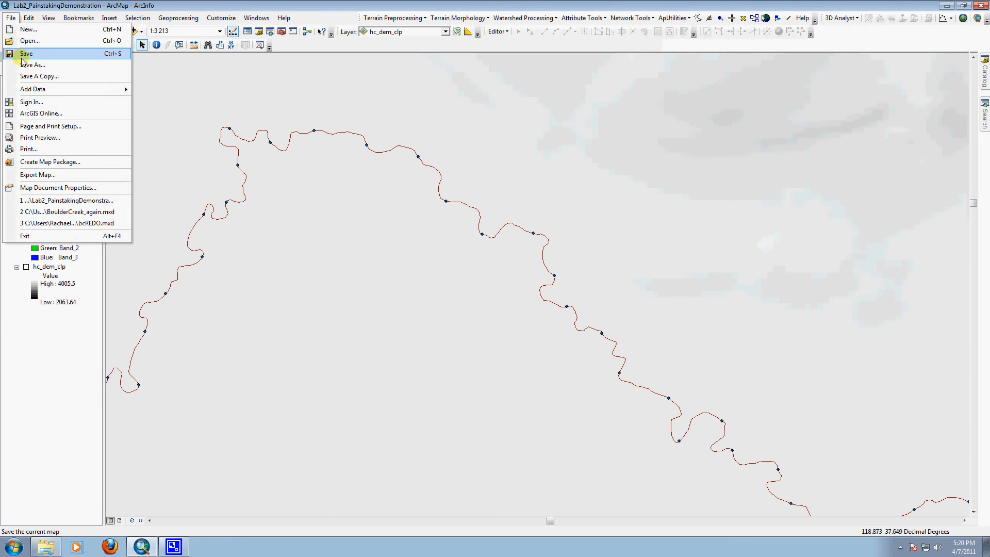
pyautogui.click(23, 56)
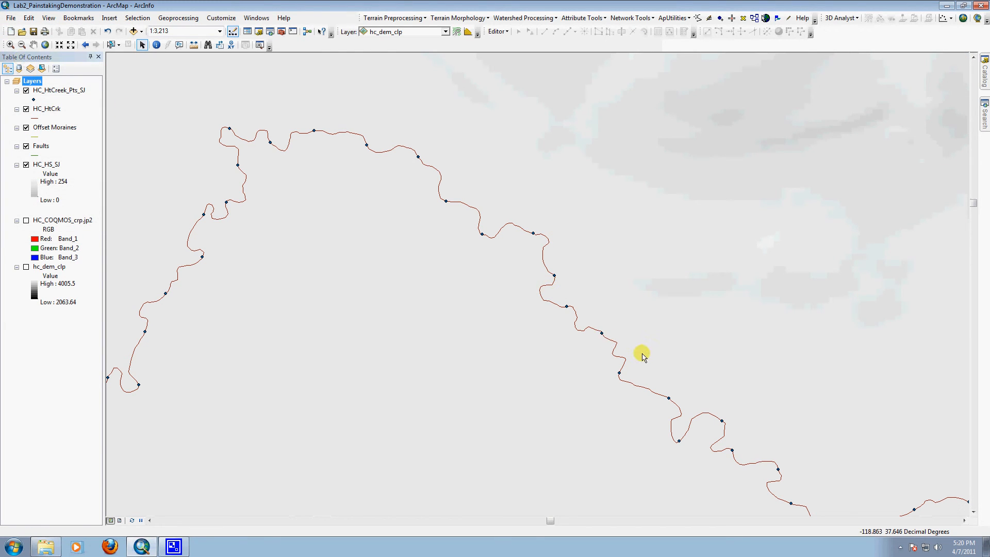
# - Review the FID values from the first to the last record in the HC_HtCreek_Pts_SJ attribute table, and close the table
pyautogui.scroll(5, 641, 354)
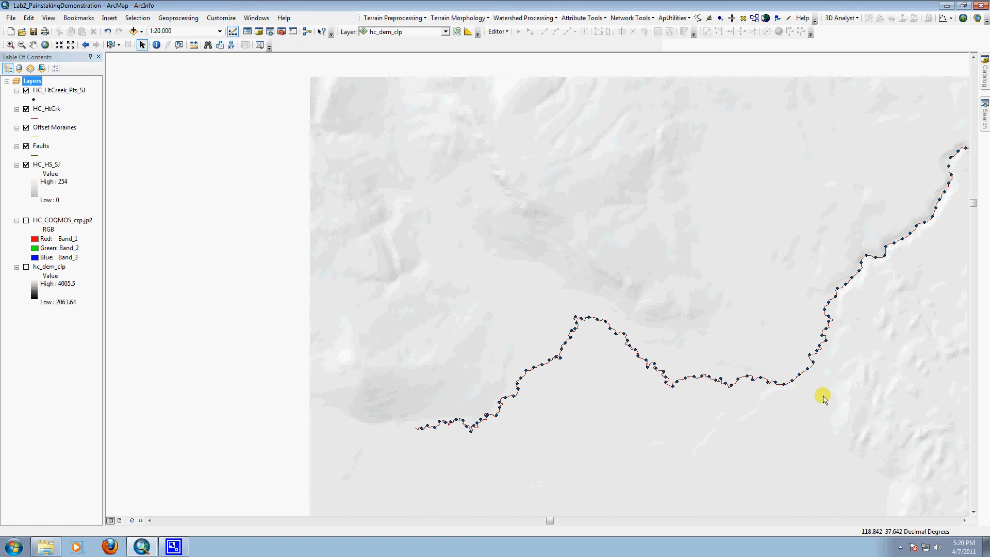
pyautogui.scroll(1, 858, 391)
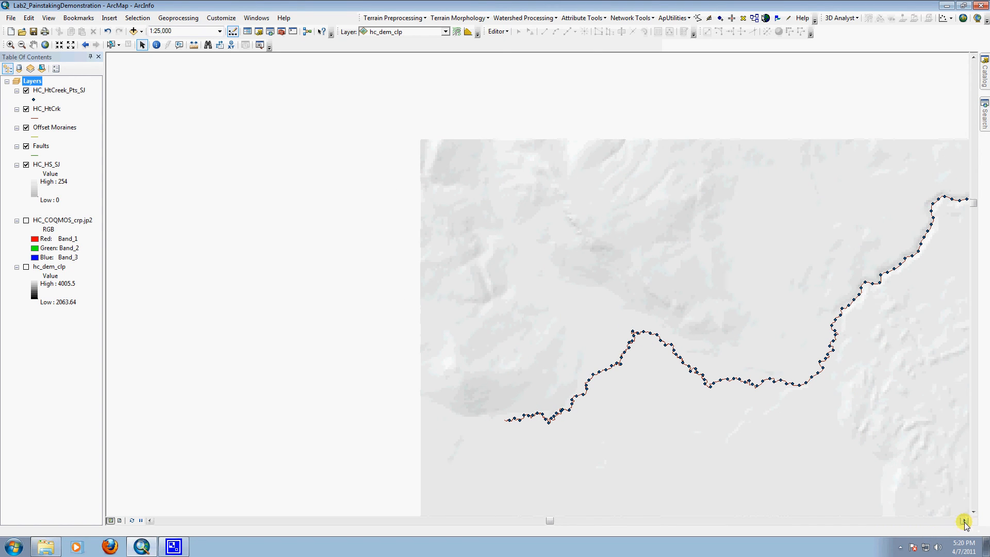
pyautogui.click(965, 521)
pyautogui.click(965, 521)
pyautogui.click(964, 521)
pyautogui.scroll(1, 446, 348)
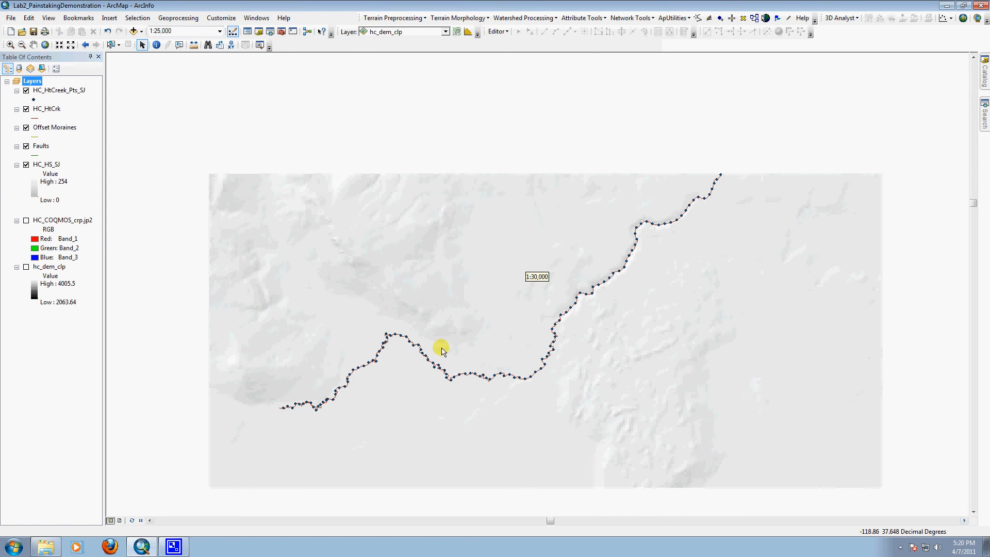
pyautogui.rightClick(47, 91)
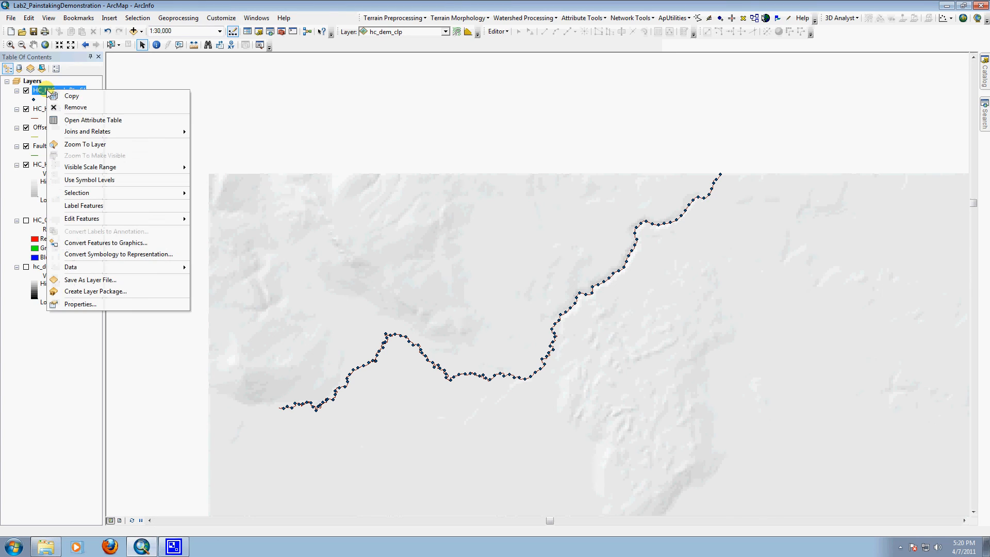
pyautogui.click(65, 119)
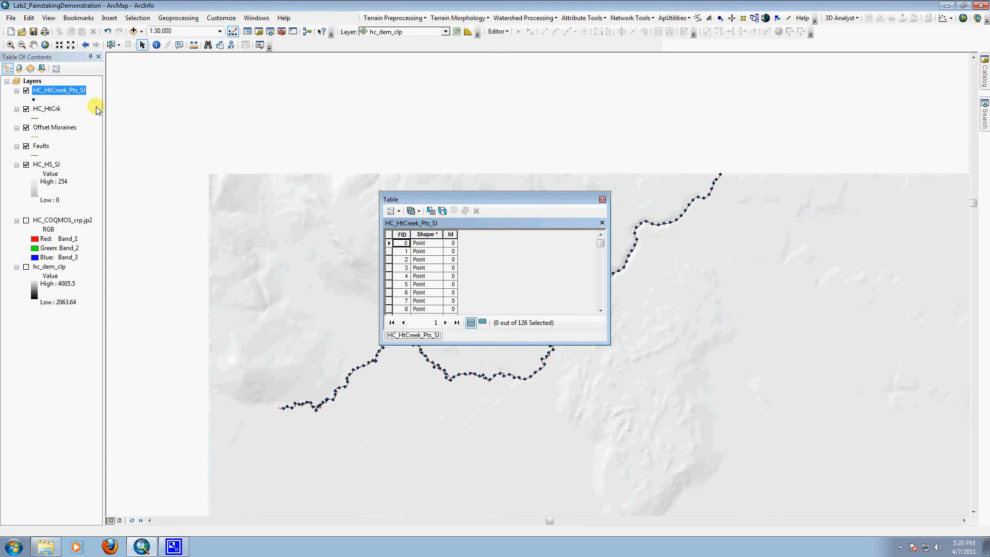
pyautogui.scroll(-20, 441, 273)
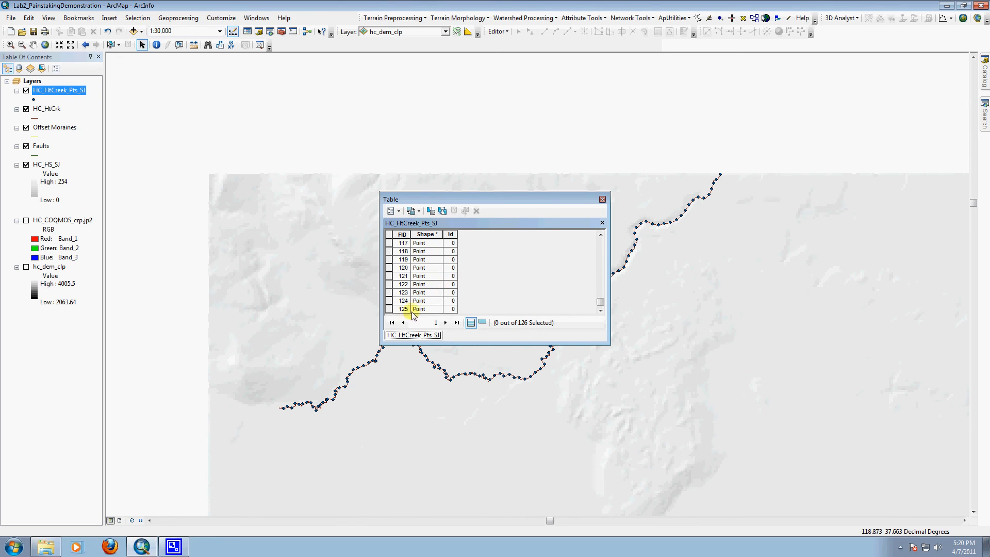
pyautogui.scroll(8, 440, 307)
pyautogui.scroll(15, 442, 308)
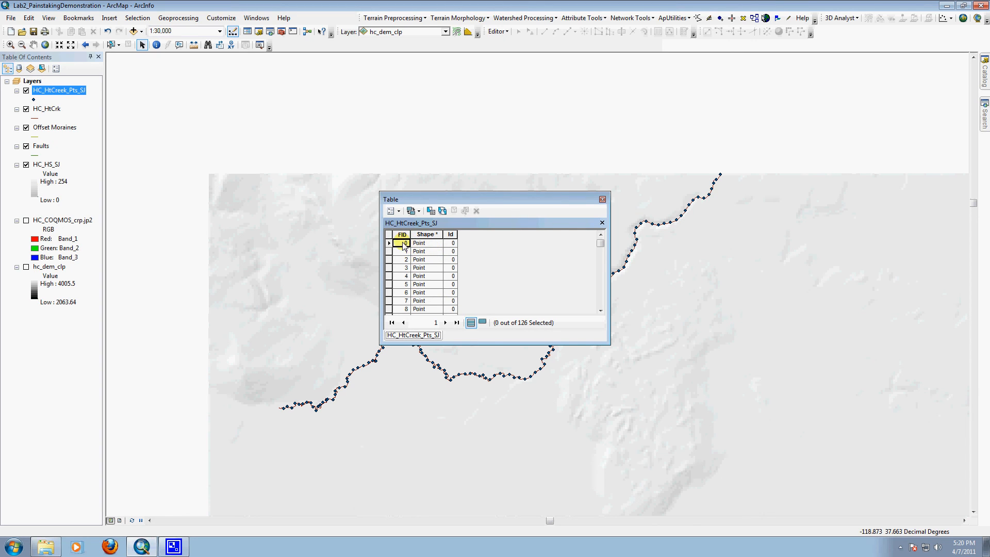
pyautogui.scroll(-20, 416, 255)
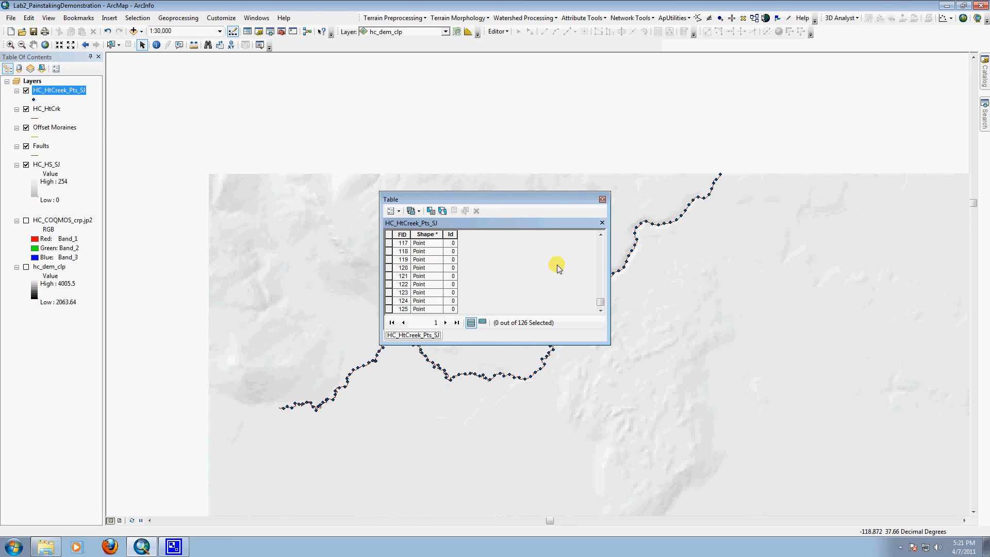
pyautogui.click(602, 200)
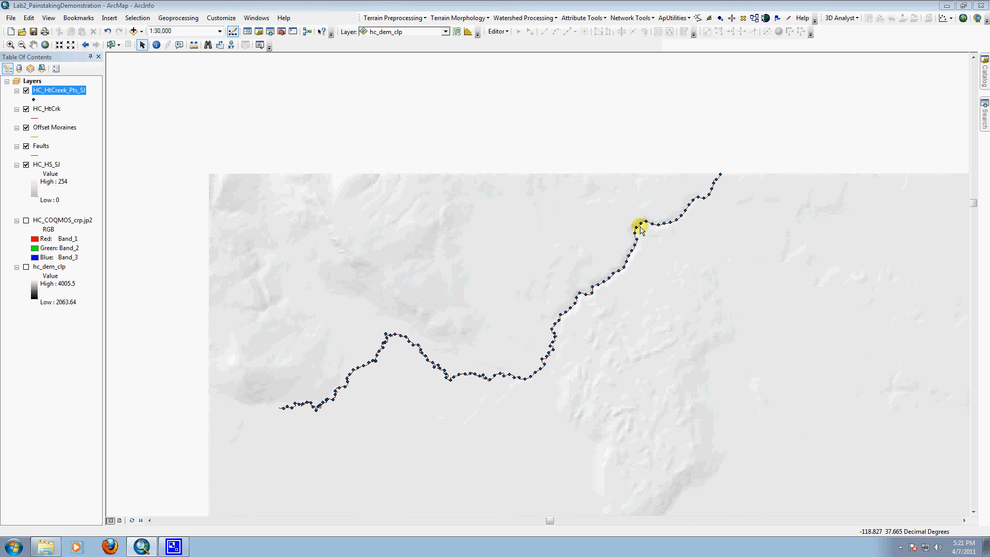